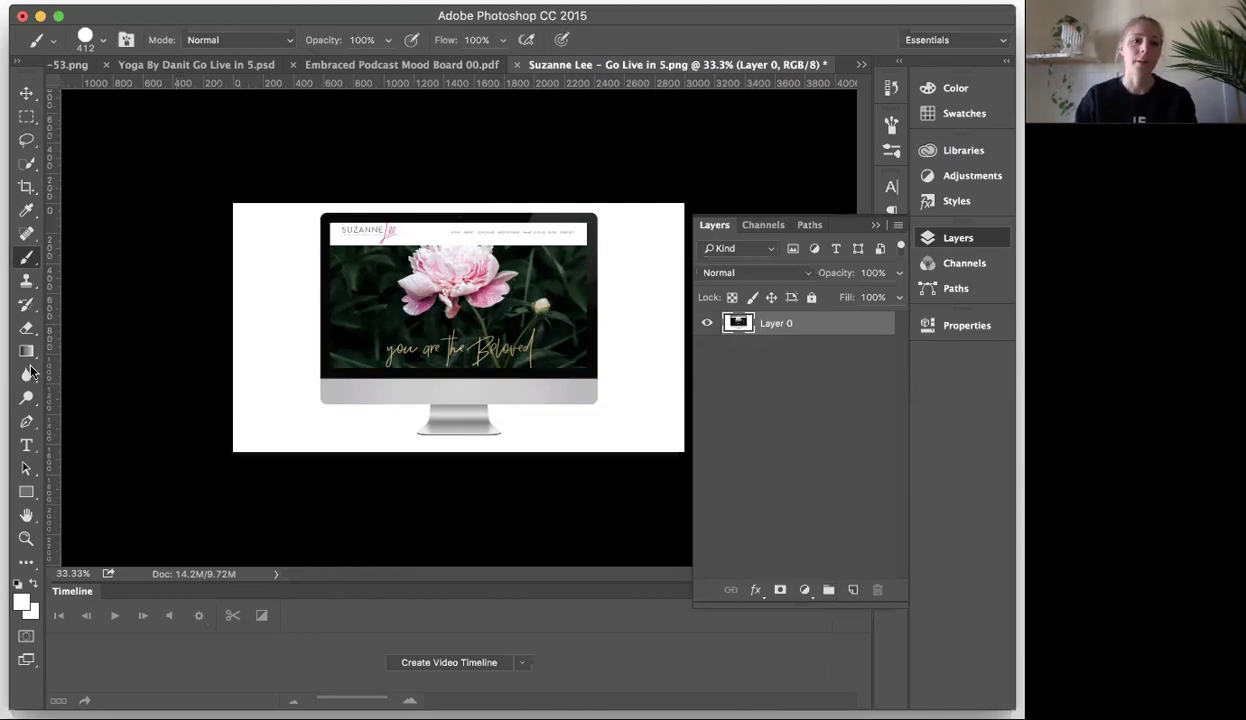
# Draw a white rectangle over the monitor screen and stretch its left edge to the screen edge.
pyautogui.click(26, 491)
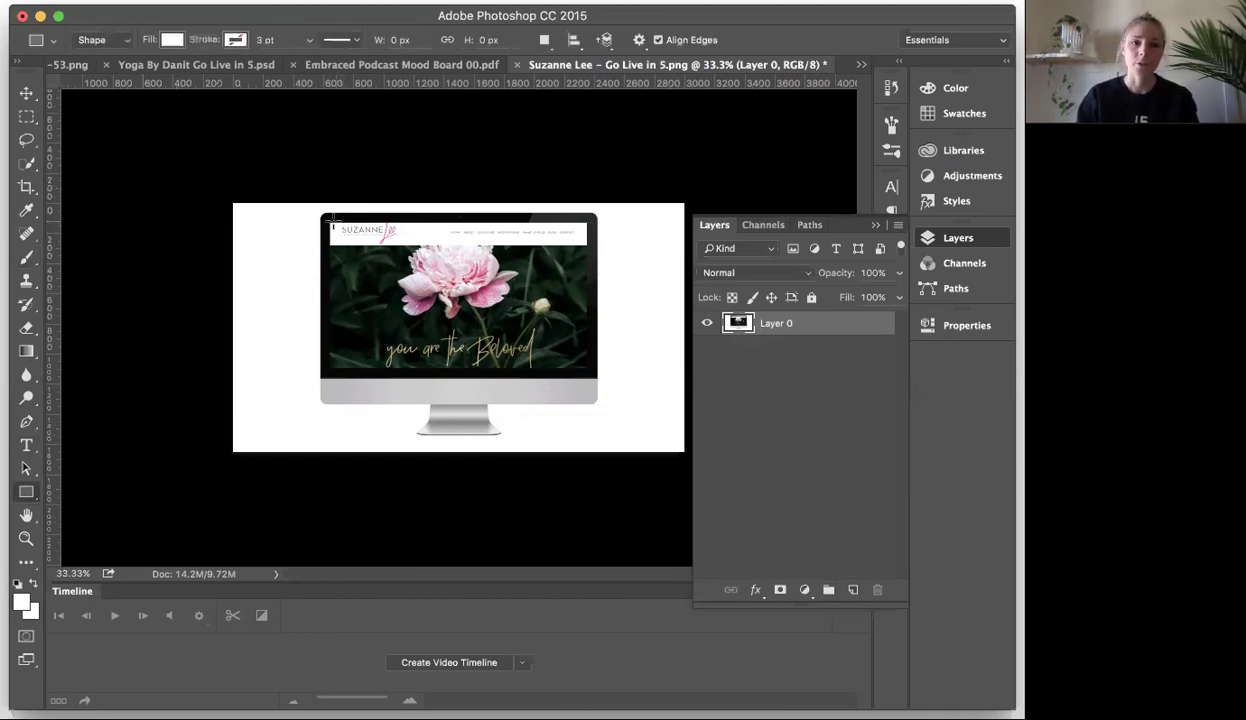
pyautogui.moveTo(329, 218); pyautogui.dragTo(584, 367)
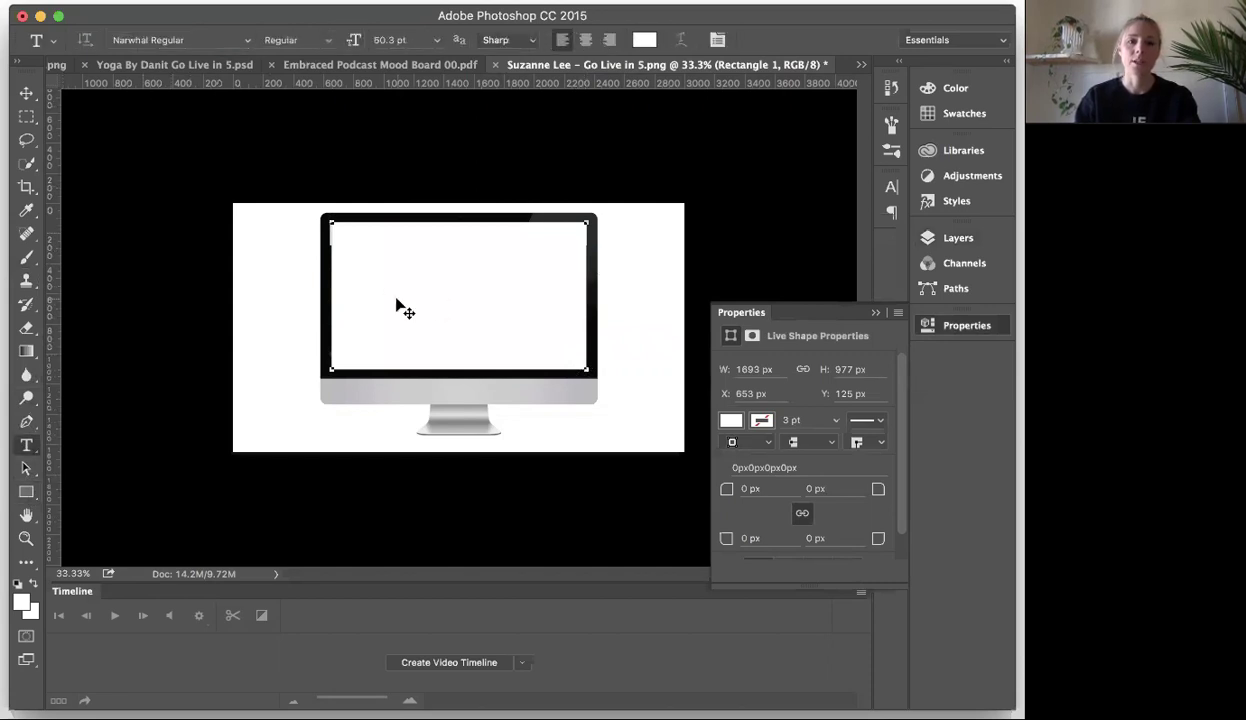
pyautogui.hotkey('ctrl', 't')
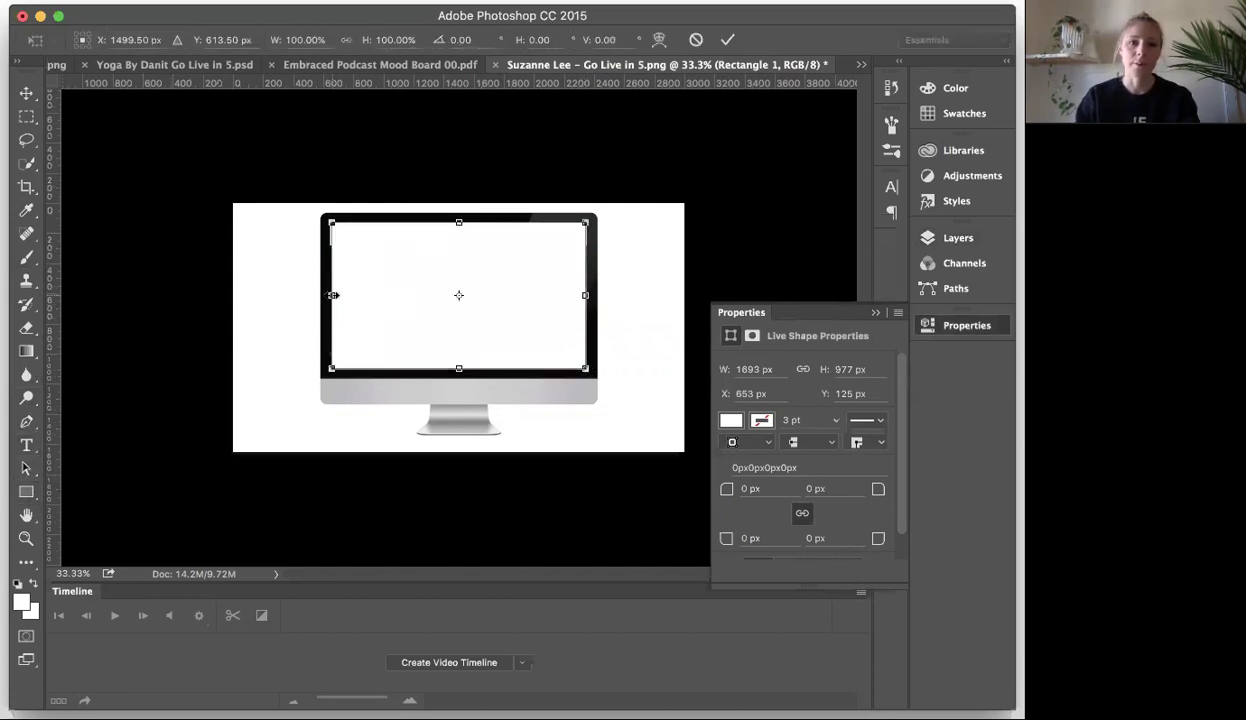
pyautogui.moveTo(331, 295); pyautogui.dragTo(329, 295)
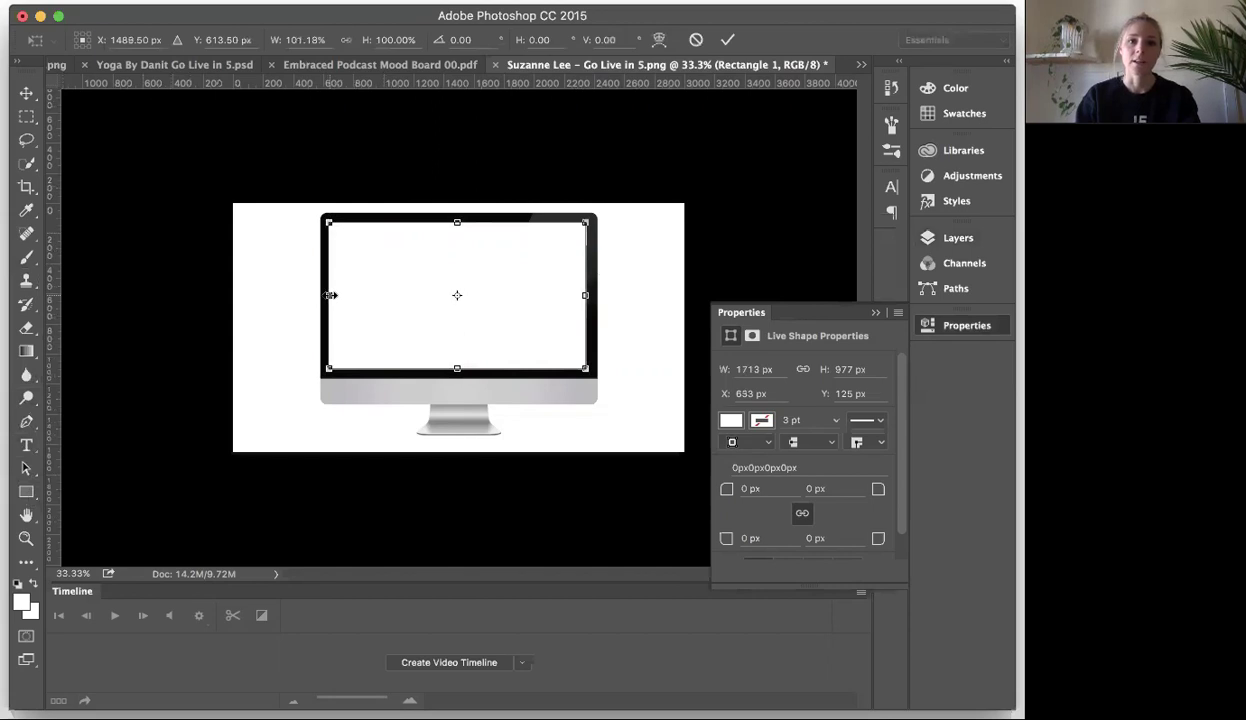
pyautogui.press('Return')
# Nudge the rectangle left so the 1713 × 977 px shape exactly covers the screen.
pyautogui.press('t')
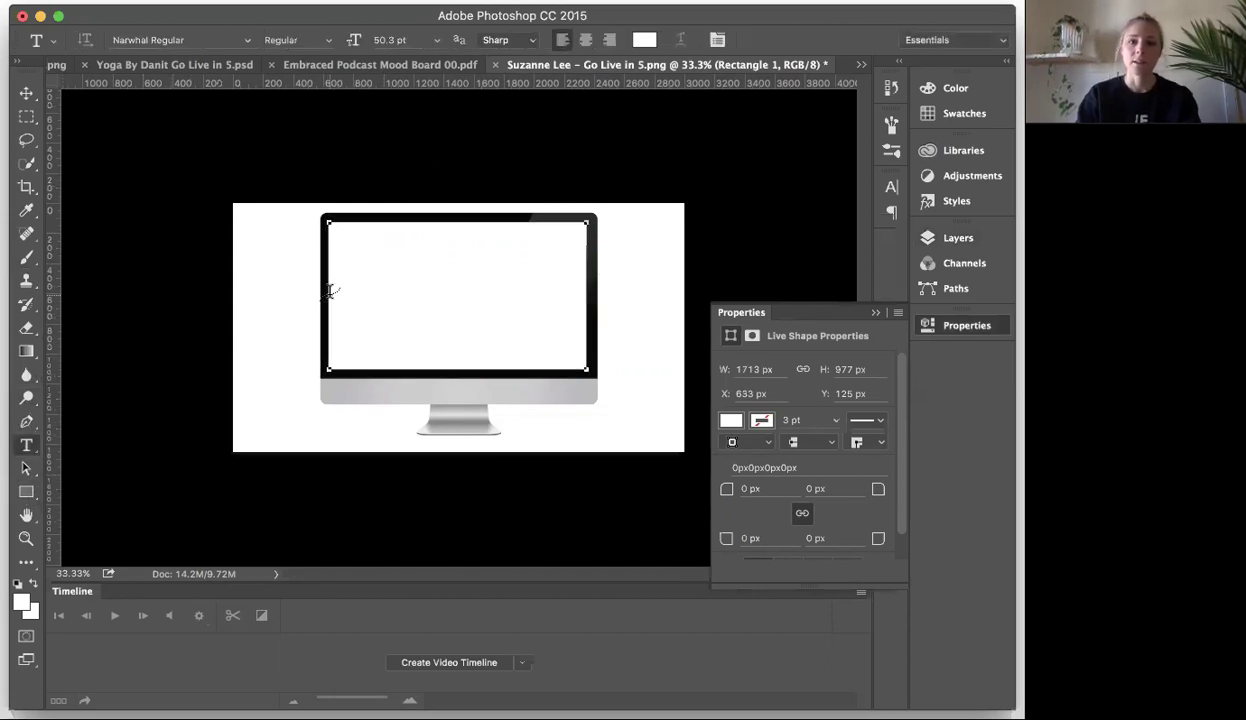
pyautogui.press('v')
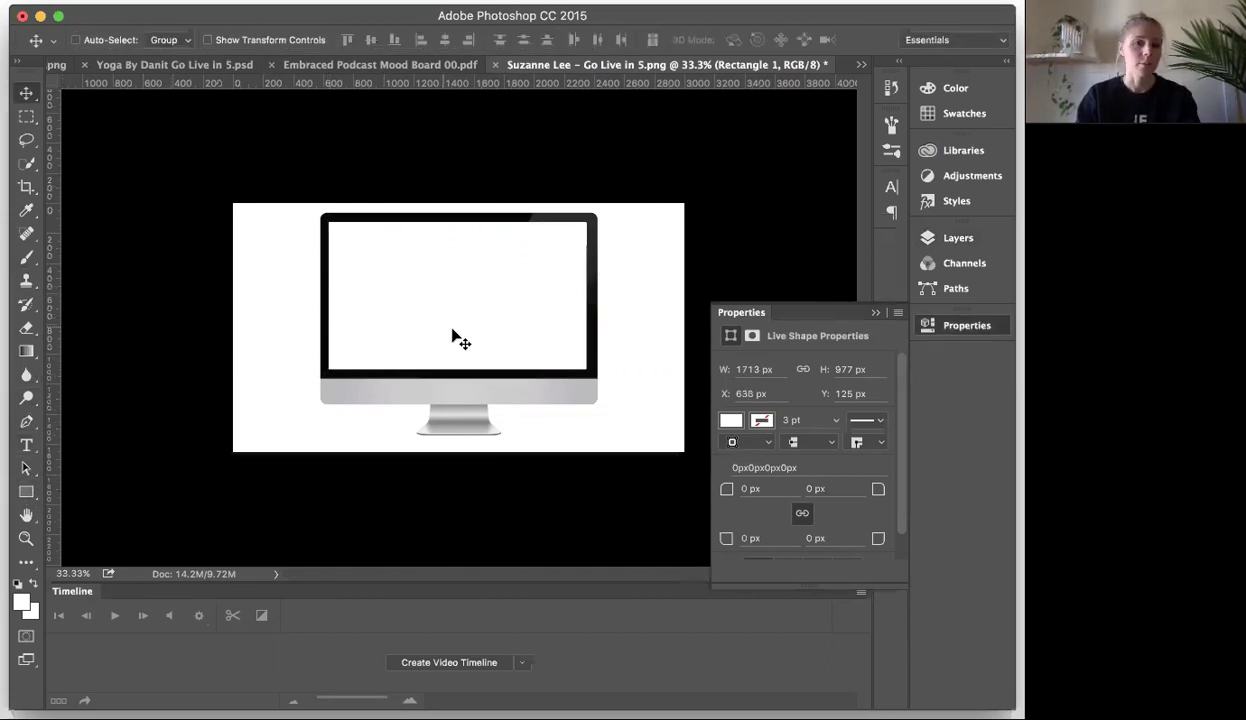
pyautogui.press('Left')
pyautogui.press('Left')
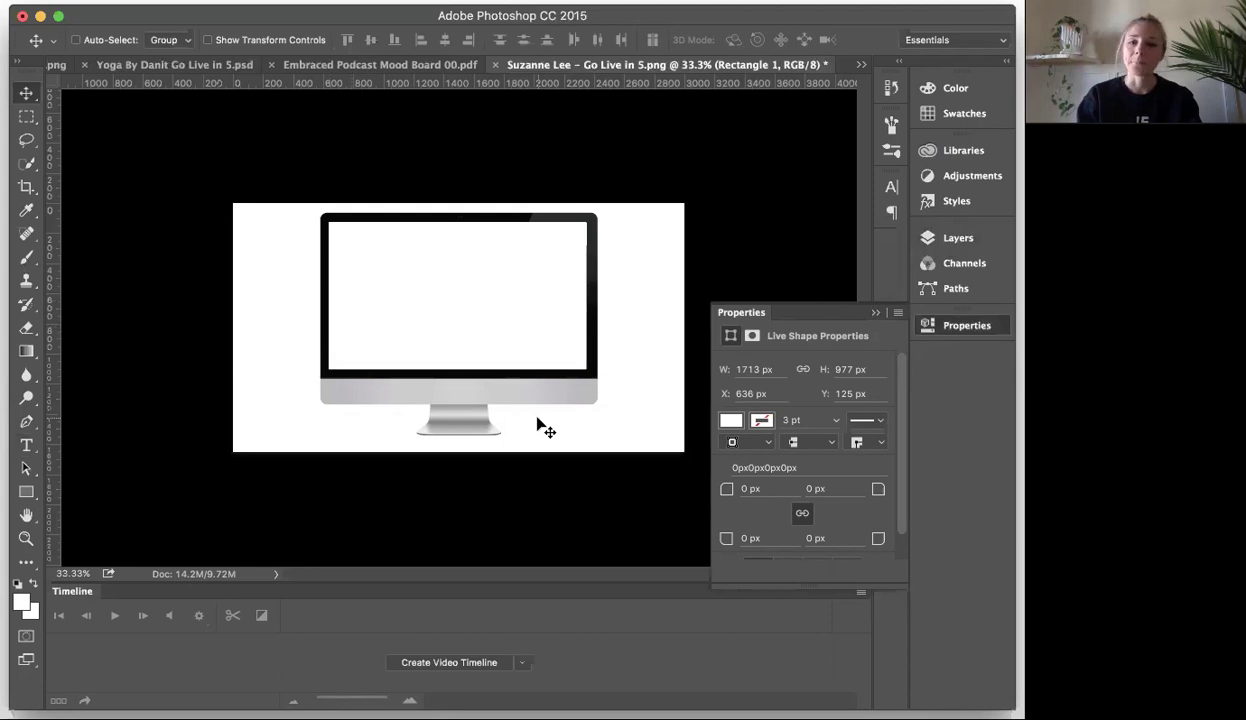
pyautogui.click(966, 244)
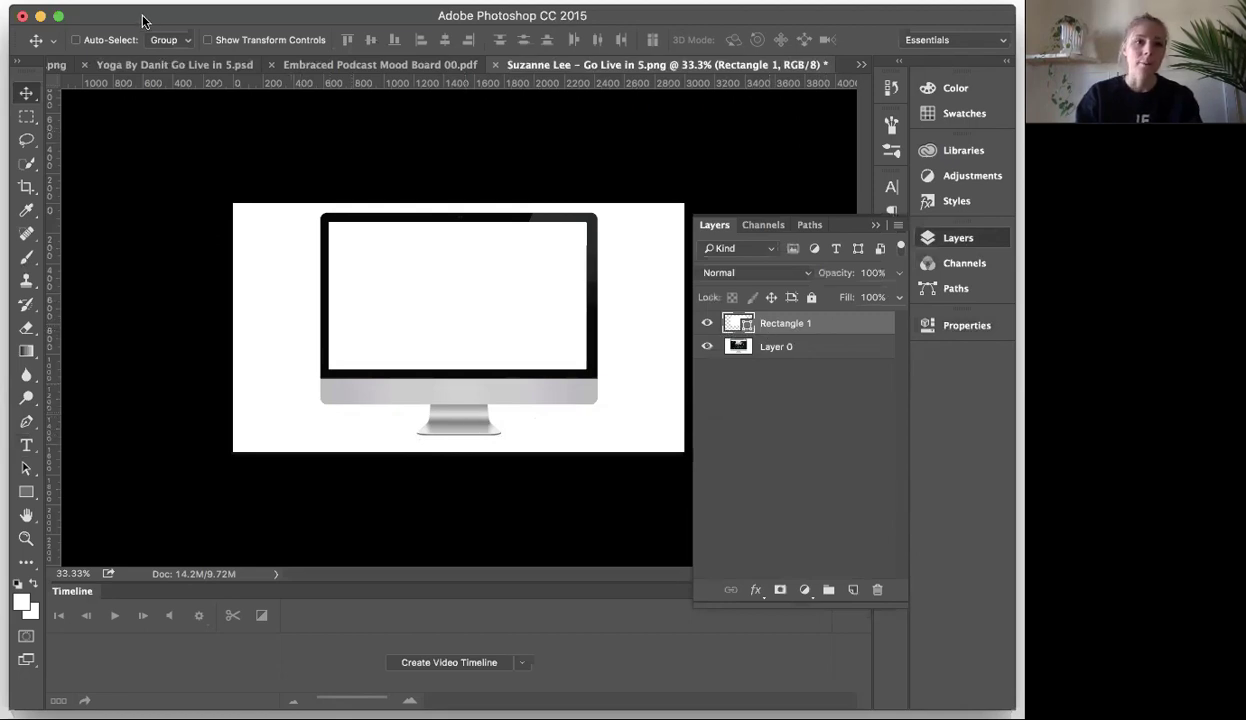
# Place the Scroll Effect Video file into the mockup as an embedded layer.
pyautogui.click(20, 0)
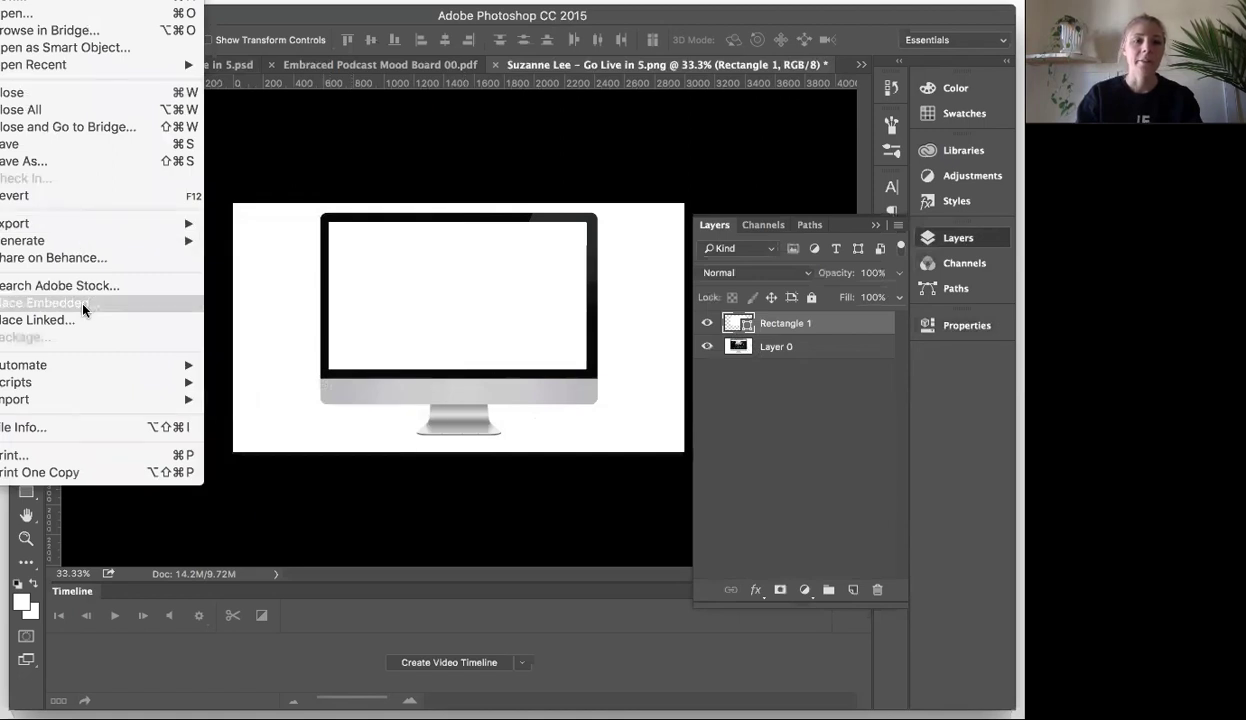
pyautogui.click(83, 309)
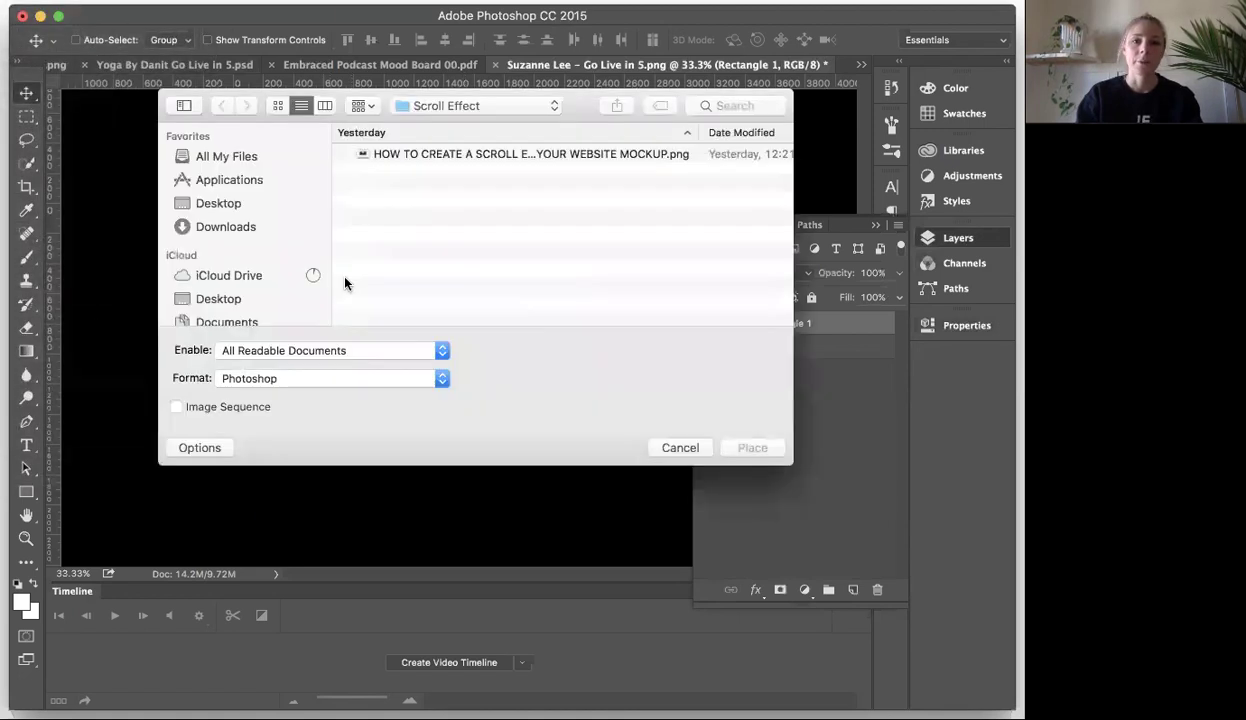
pyautogui.click(237, 156)
pyautogui.scroll(-10, 437, 235)
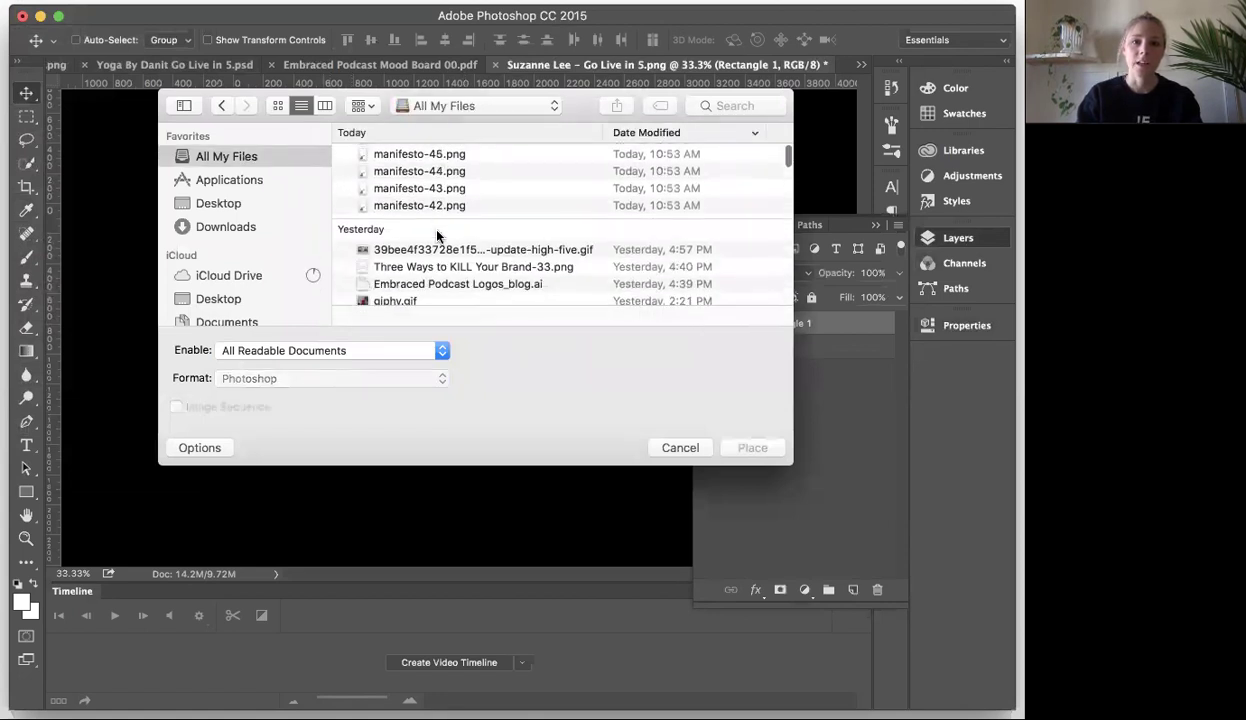
pyautogui.click(428, 197)
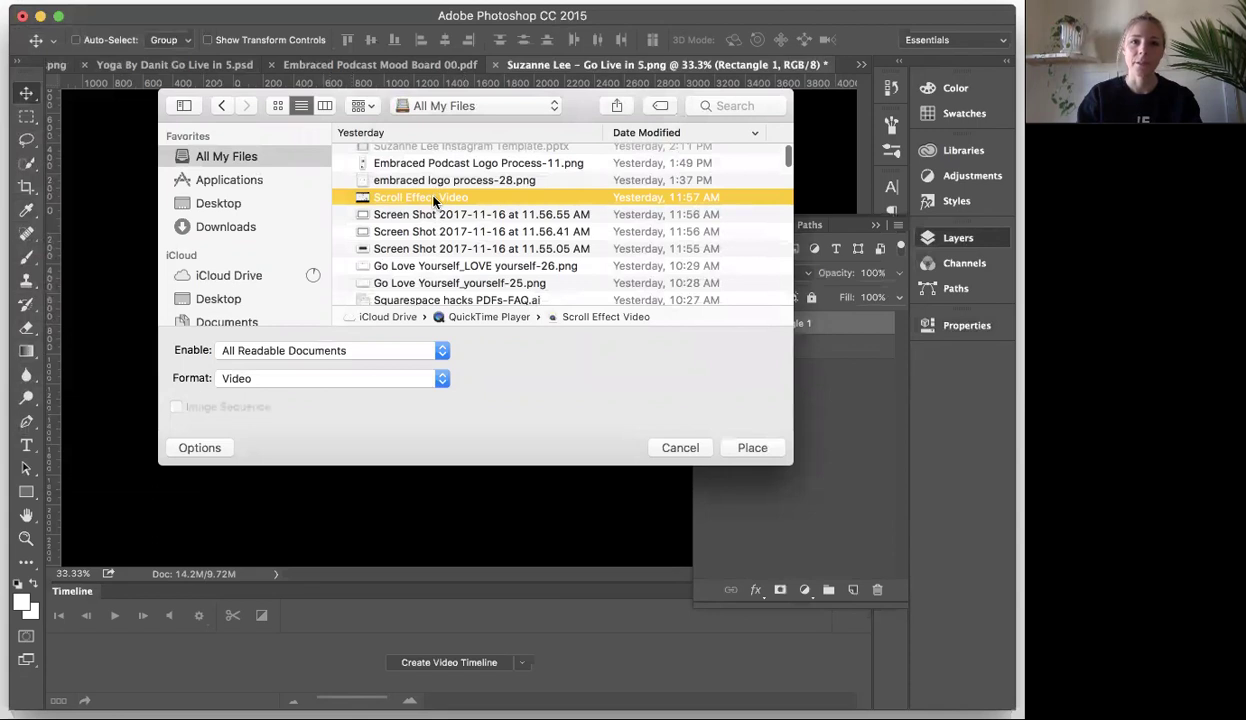
pyautogui.click(752, 447)
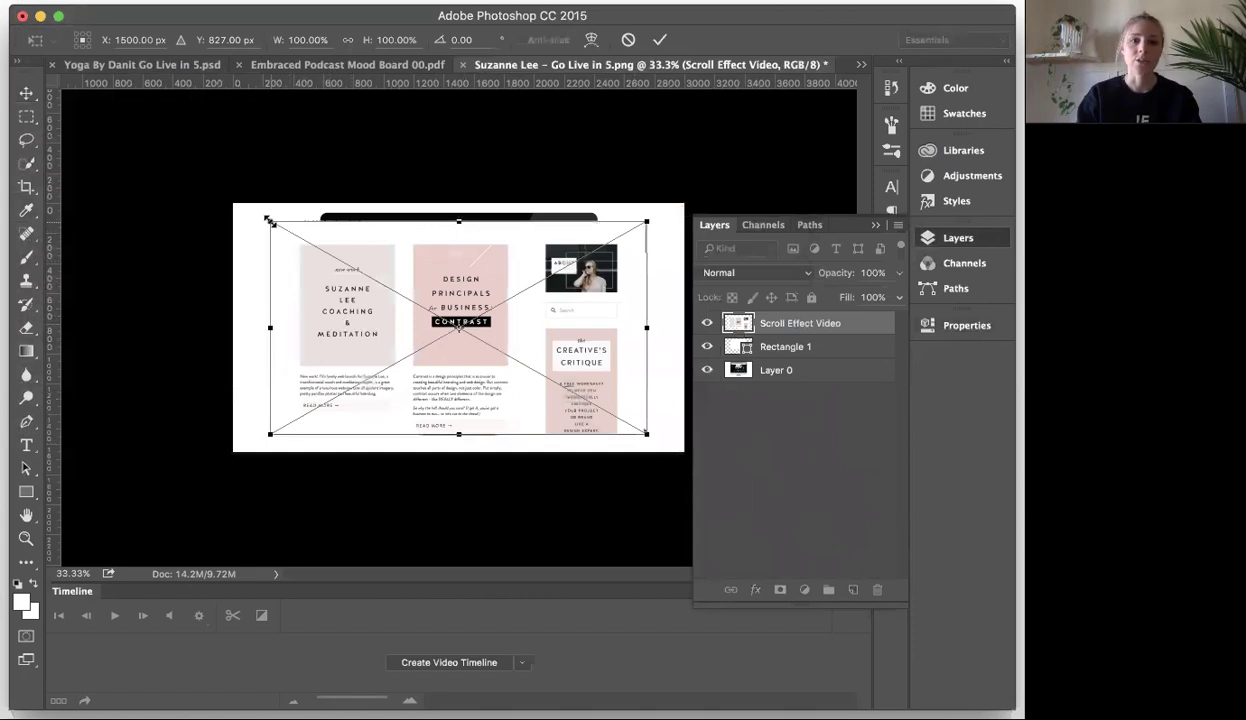
# Scale the placed video down to 69.08% so it sits over the monitor screen.
pyautogui.moveTo(268, 219); pyautogui.dragTo(330, 250)
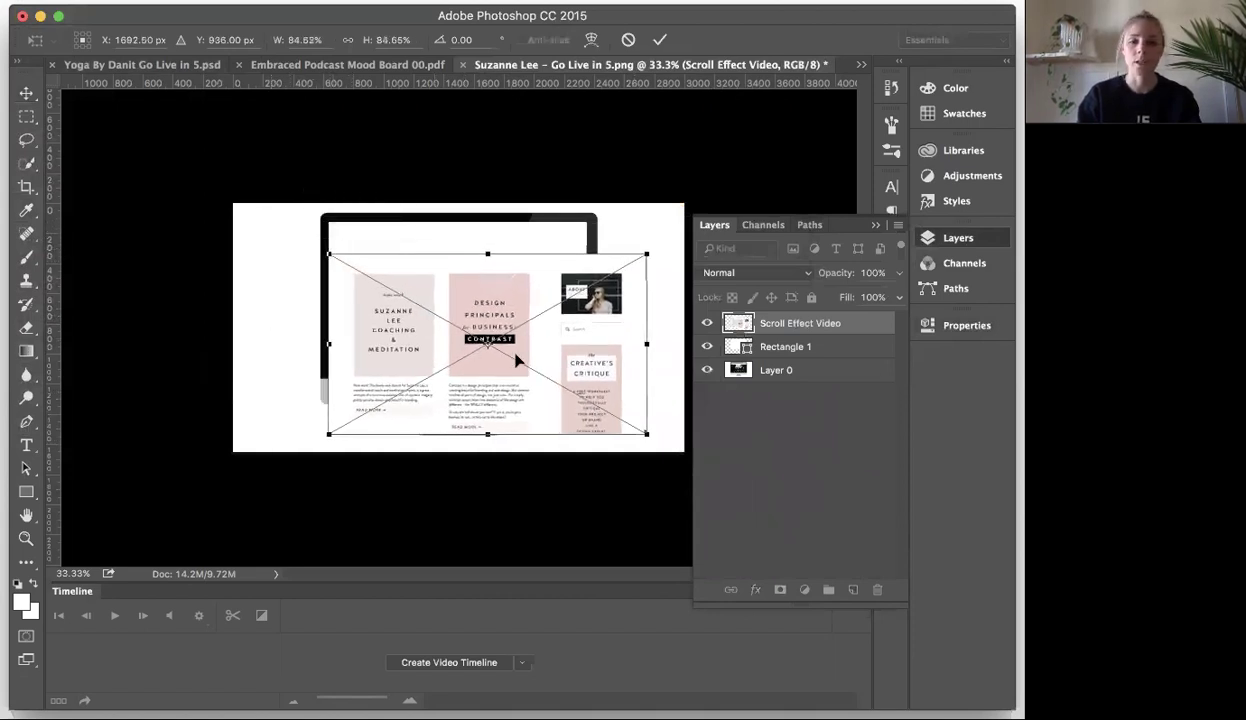
pyautogui.moveTo(641, 431); pyautogui.dragTo(561, 322)
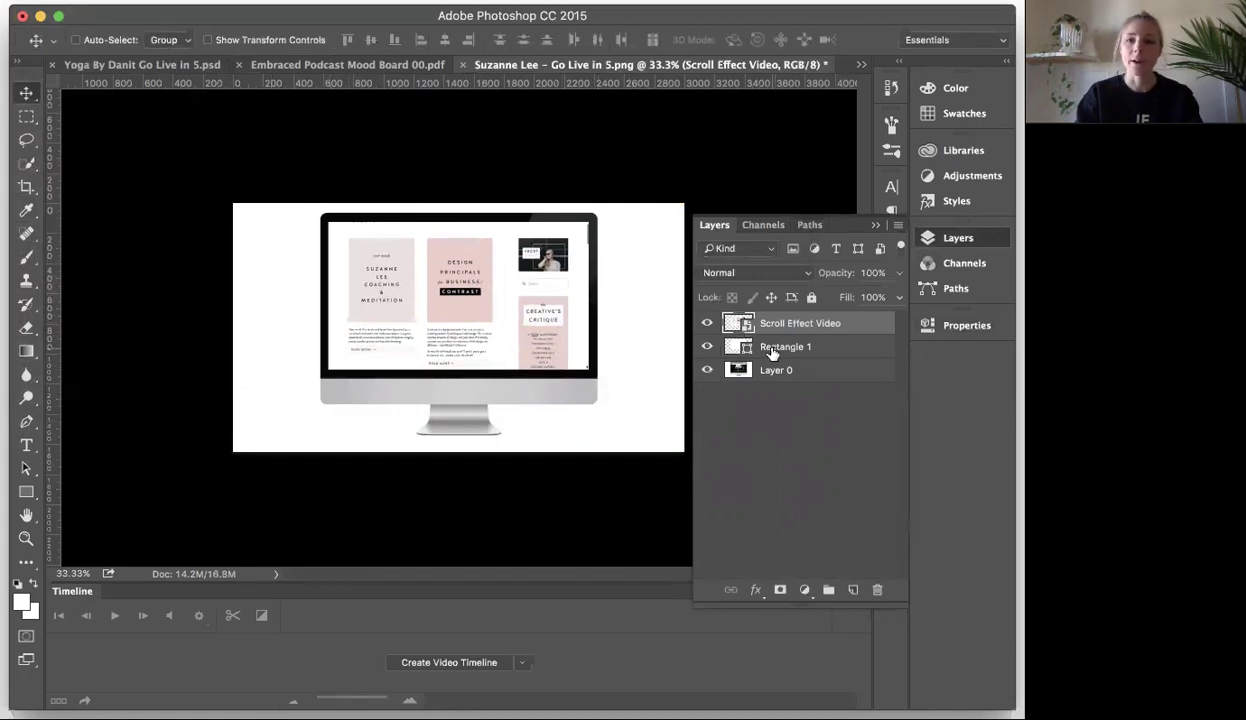
pyautogui.moveTo(771, 352); pyautogui.dragTo(725, 370)
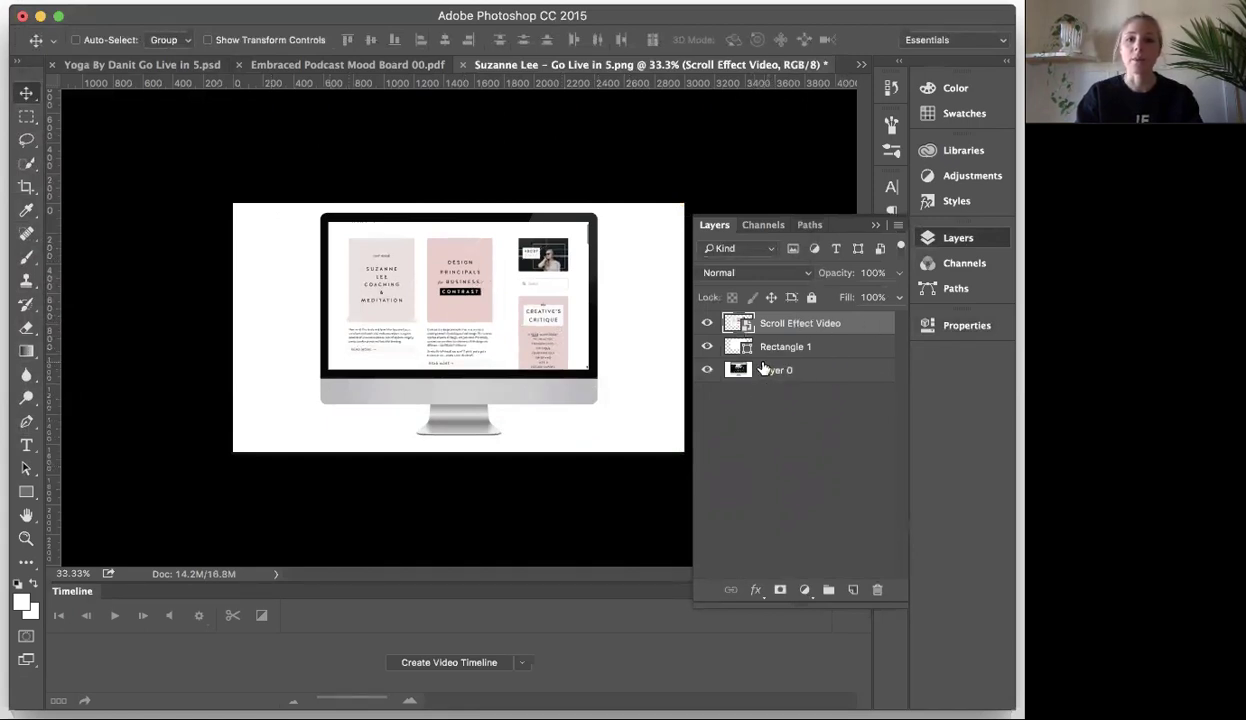
pyautogui.click(707, 324)
pyautogui.click(707, 347)
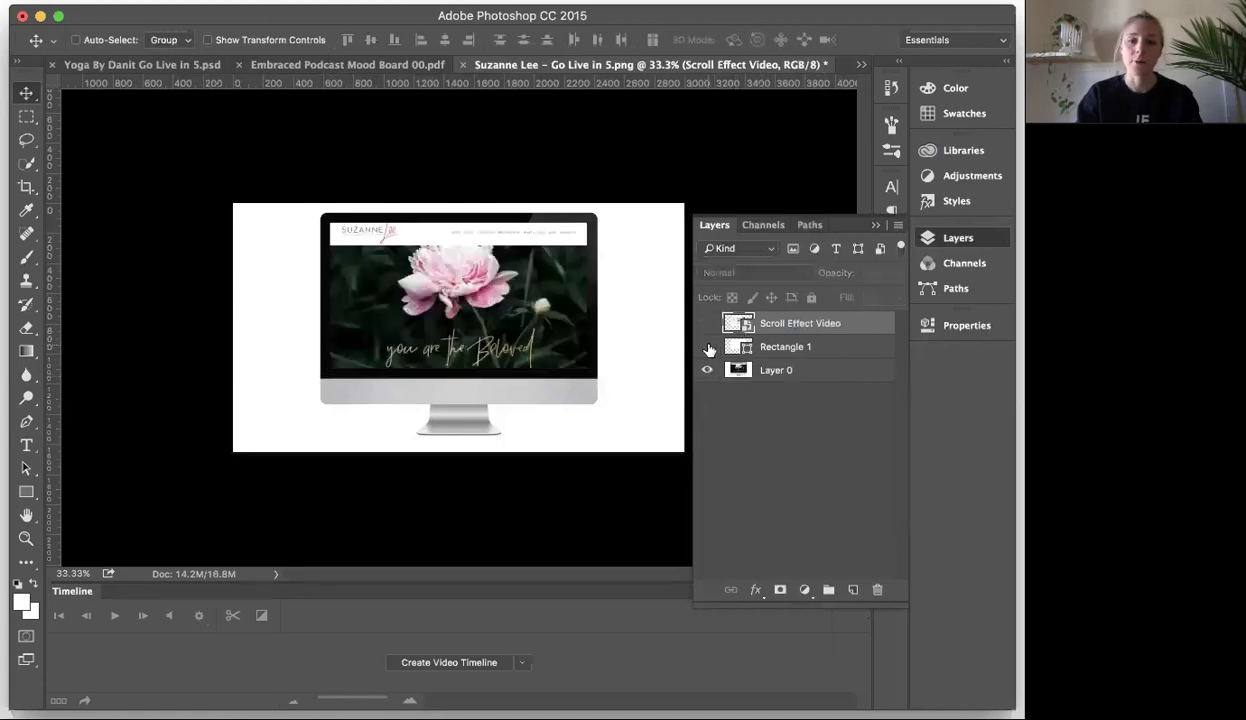
pyautogui.click(707, 347)
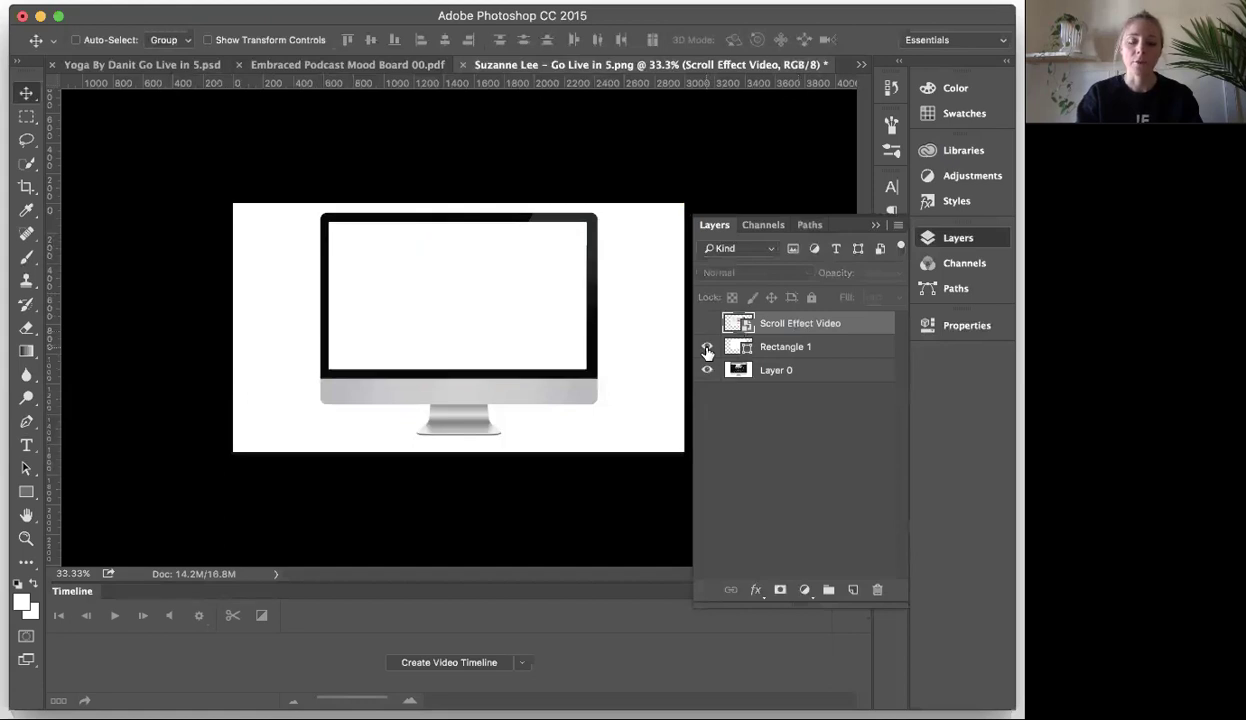
pyautogui.click(707, 324)
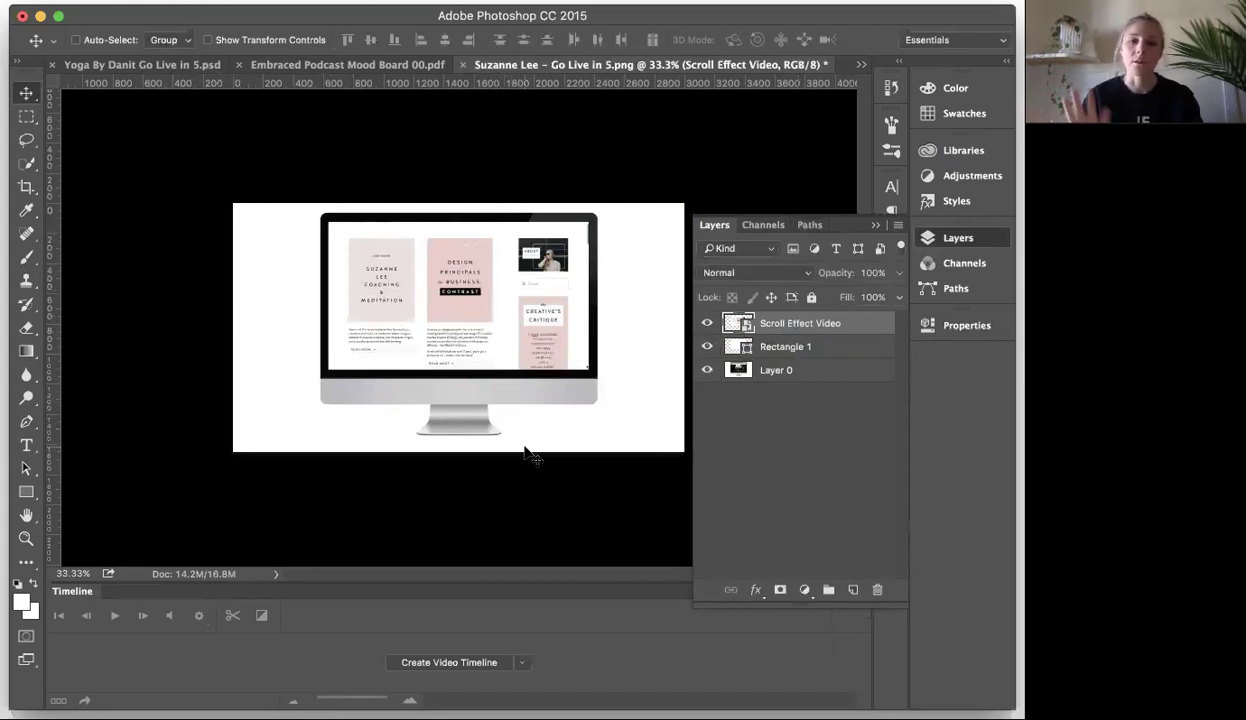
# Clip Scroll Effect Video to Rectangle 1 and rescale it to about 70.73% inside the screen.
pyautogui.rightClick(818, 325)
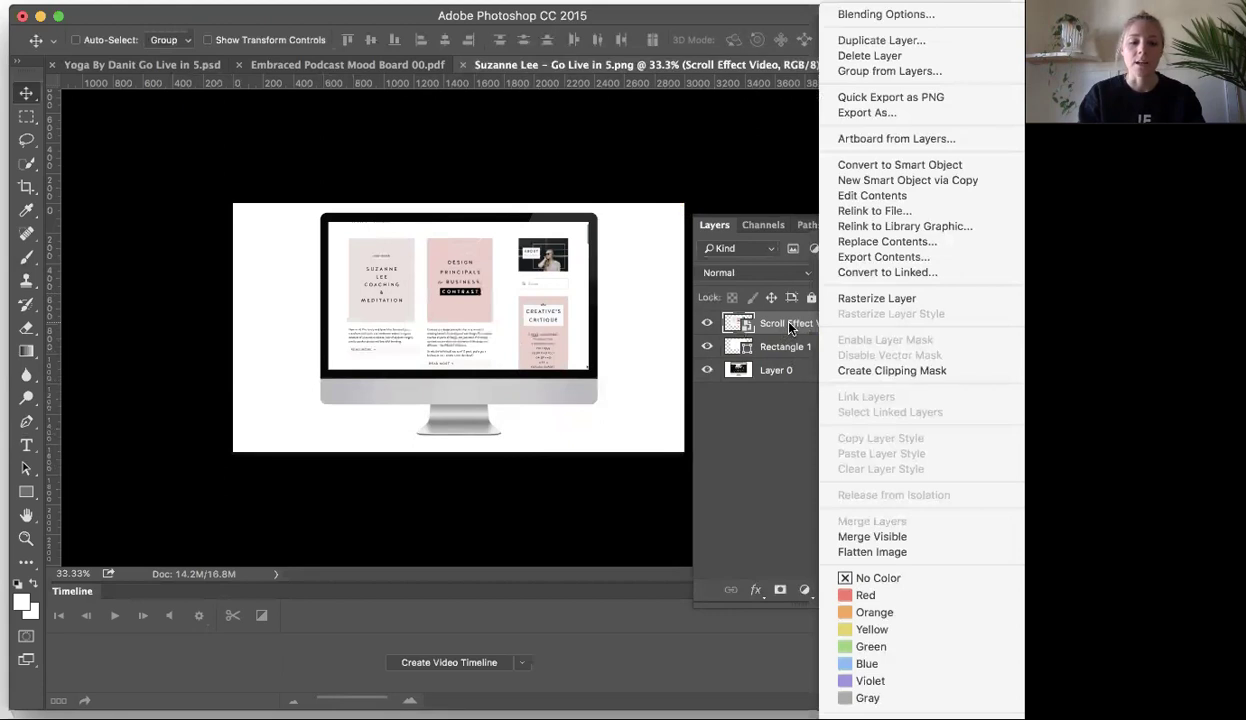
pyautogui.click(870, 373)
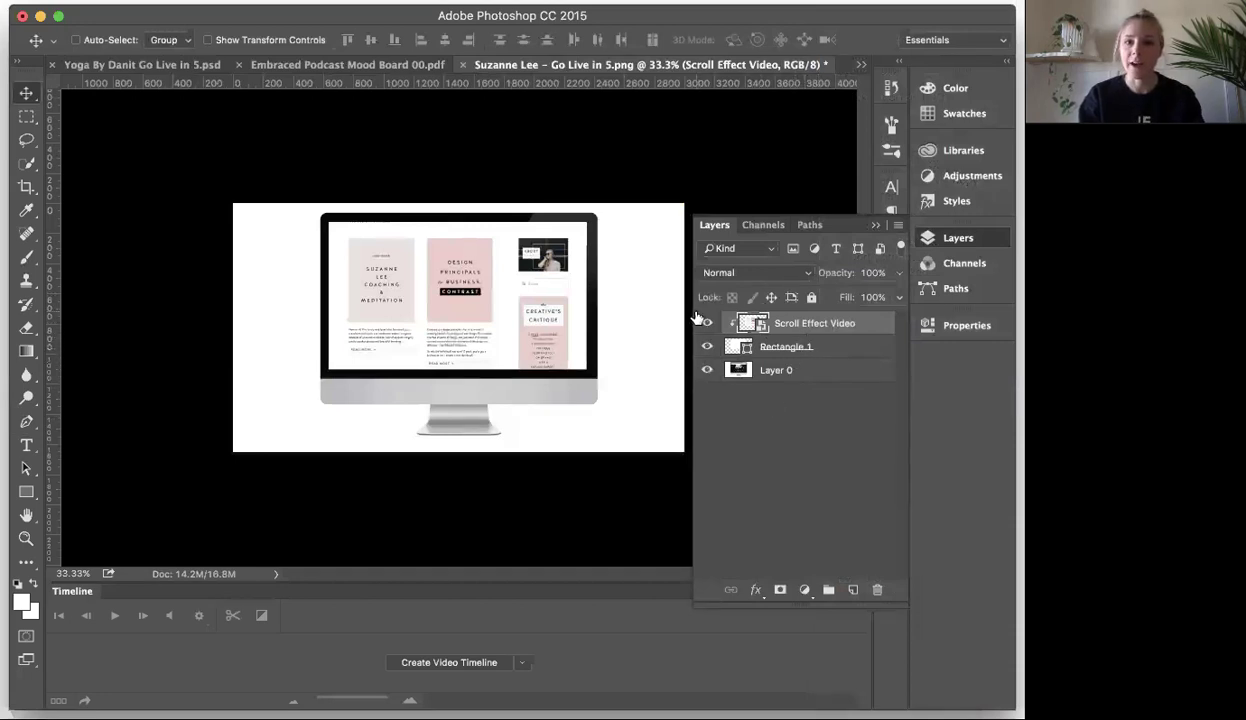
pyautogui.hotkey('ctrl', 't')
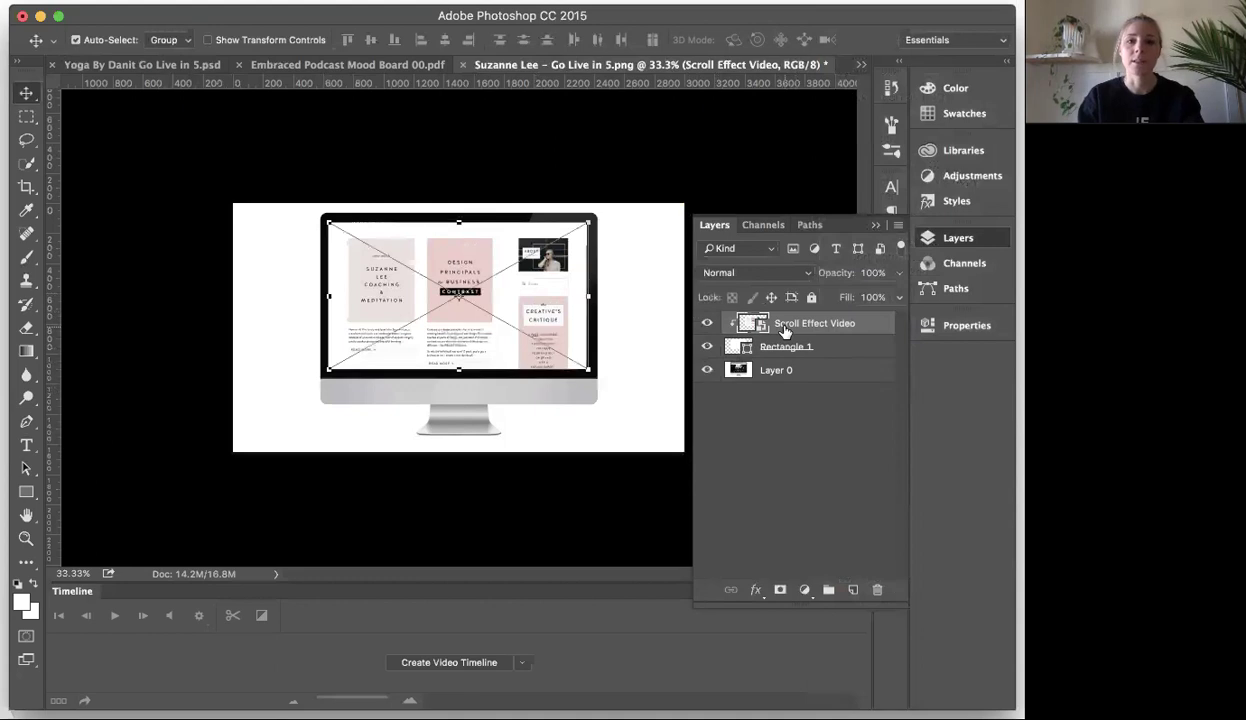
pyautogui.moveTo(596, 213); pyautogui.dragTo(706, 156)
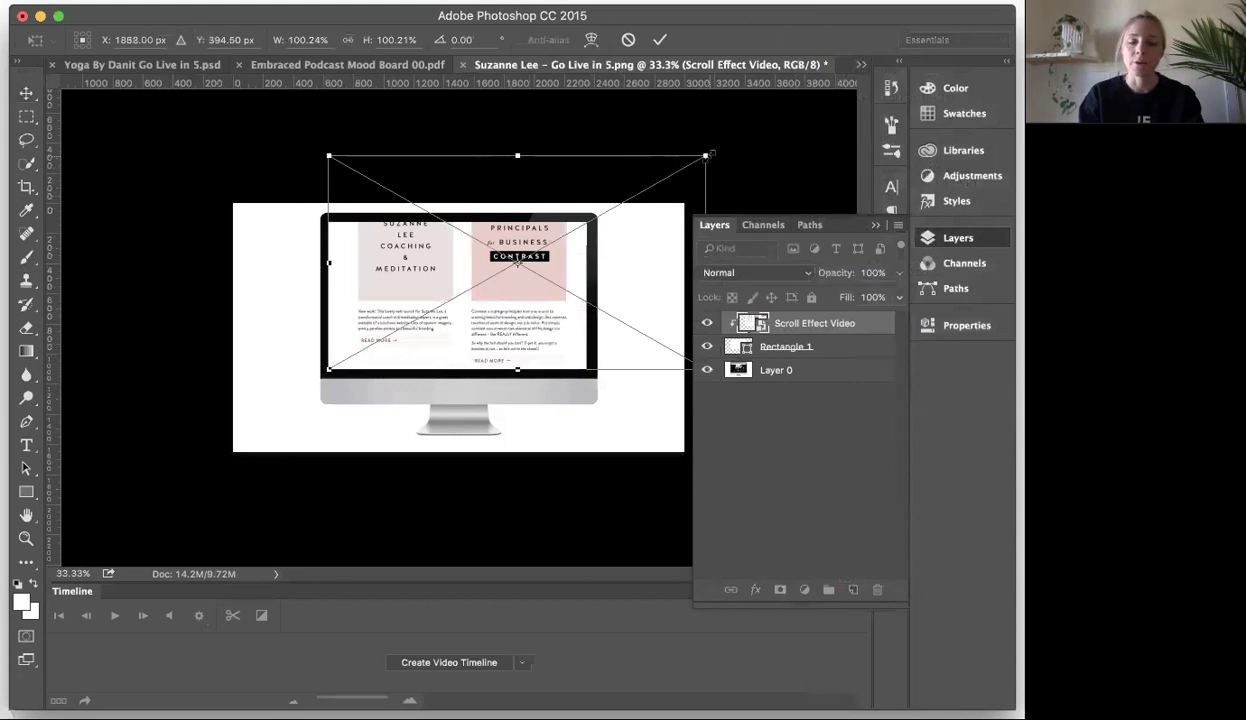
pyautogui.moveTo(705, 156); pyautogui.dragTo(599, 213)
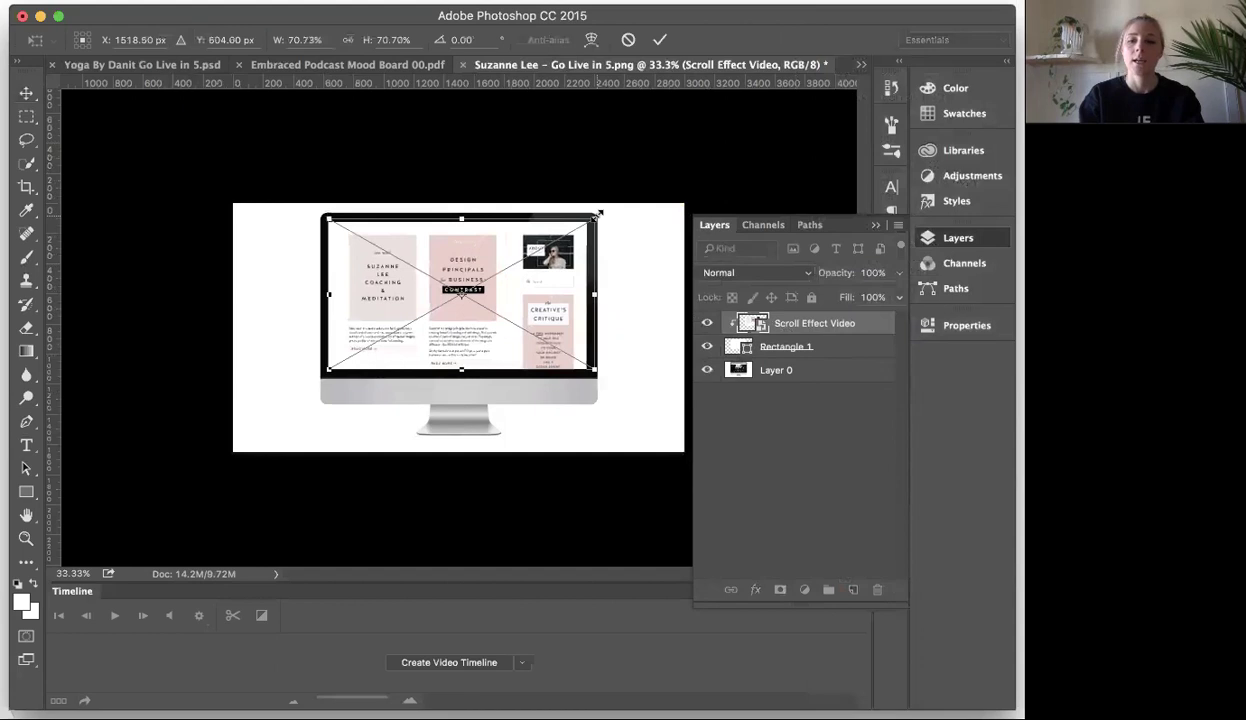
pyautogui.press('Return')
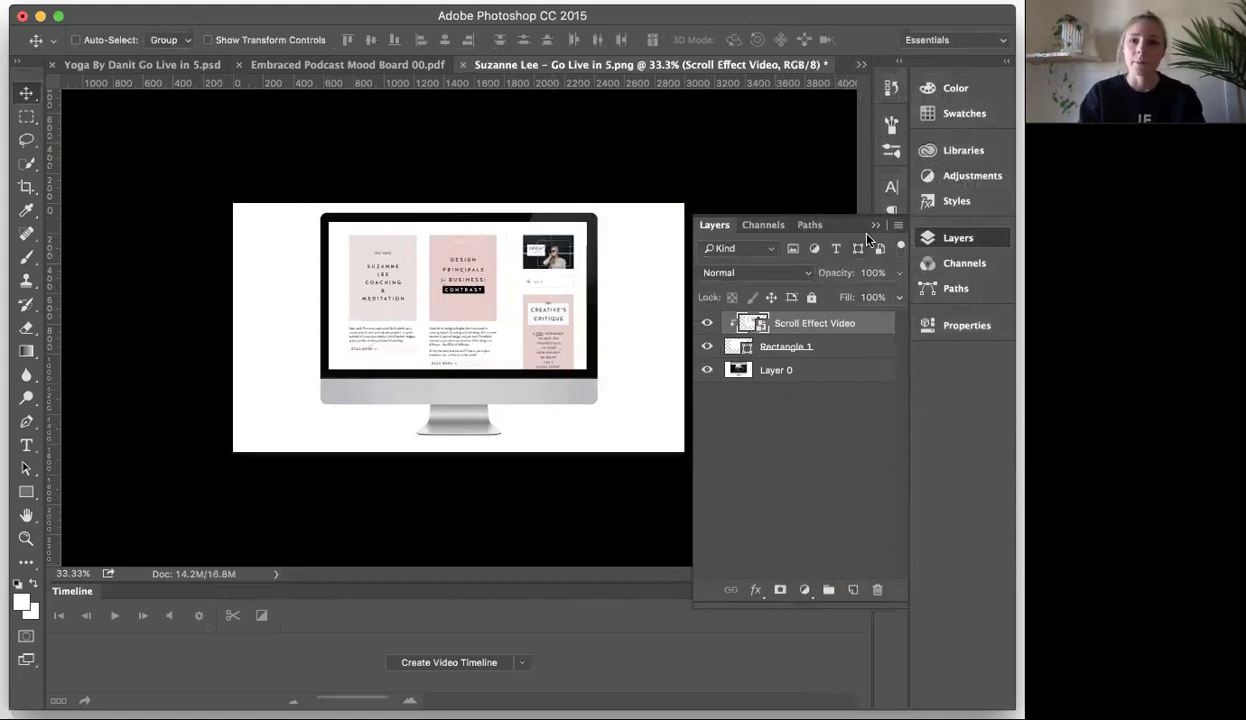
# Create a 30 fps video timeline with tracks for Scroll Effect Video, Rectangle 1 and Layer 0.
pyautogui.click(675, 385)
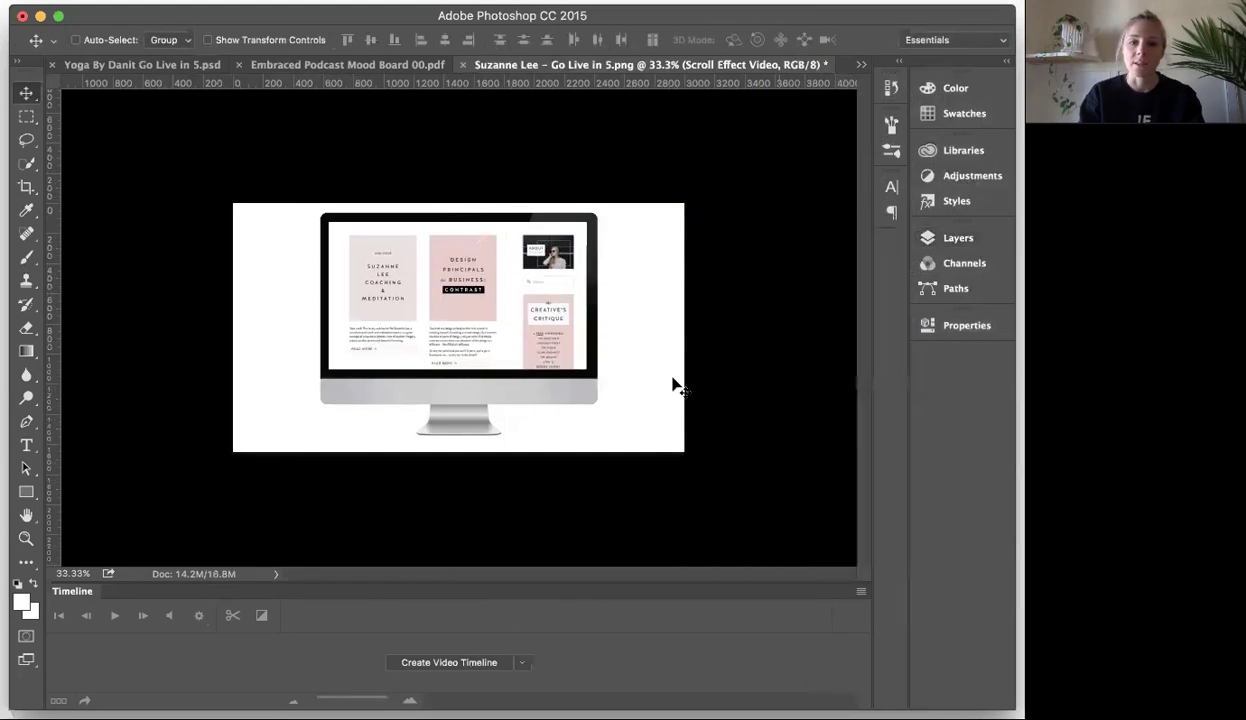
pyautogui.click(521, 665)
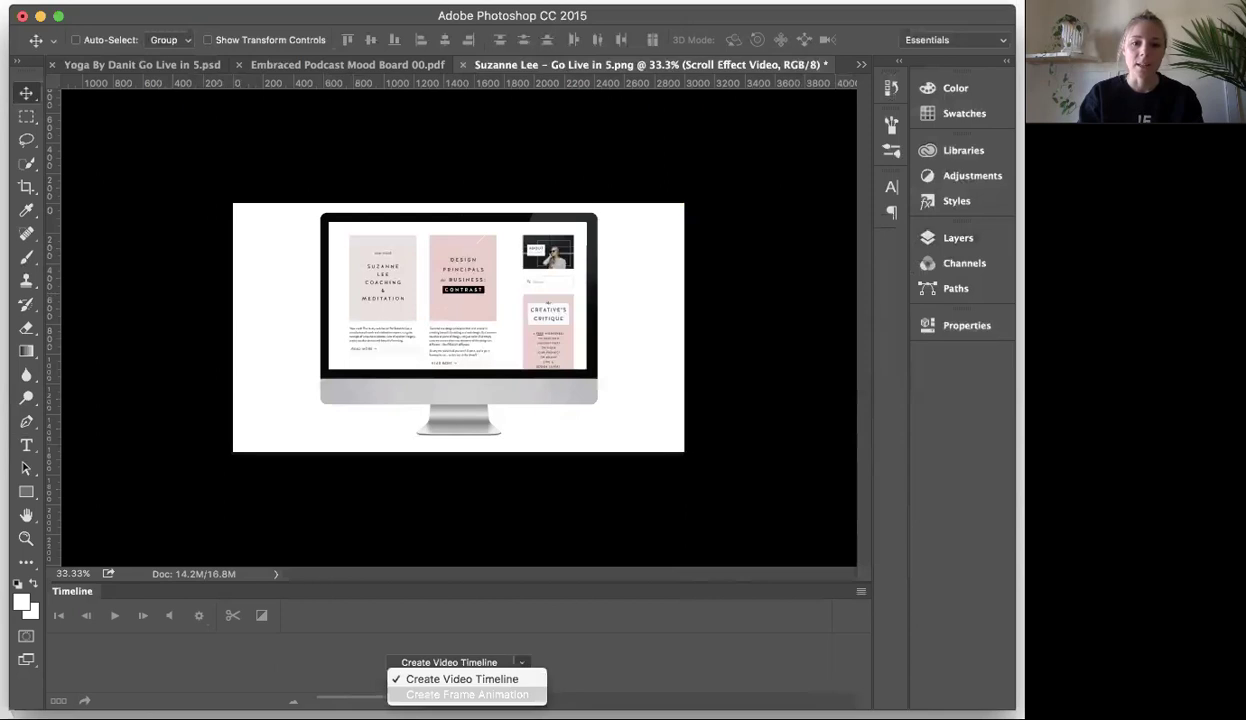
pyautogui.click(467, 694)
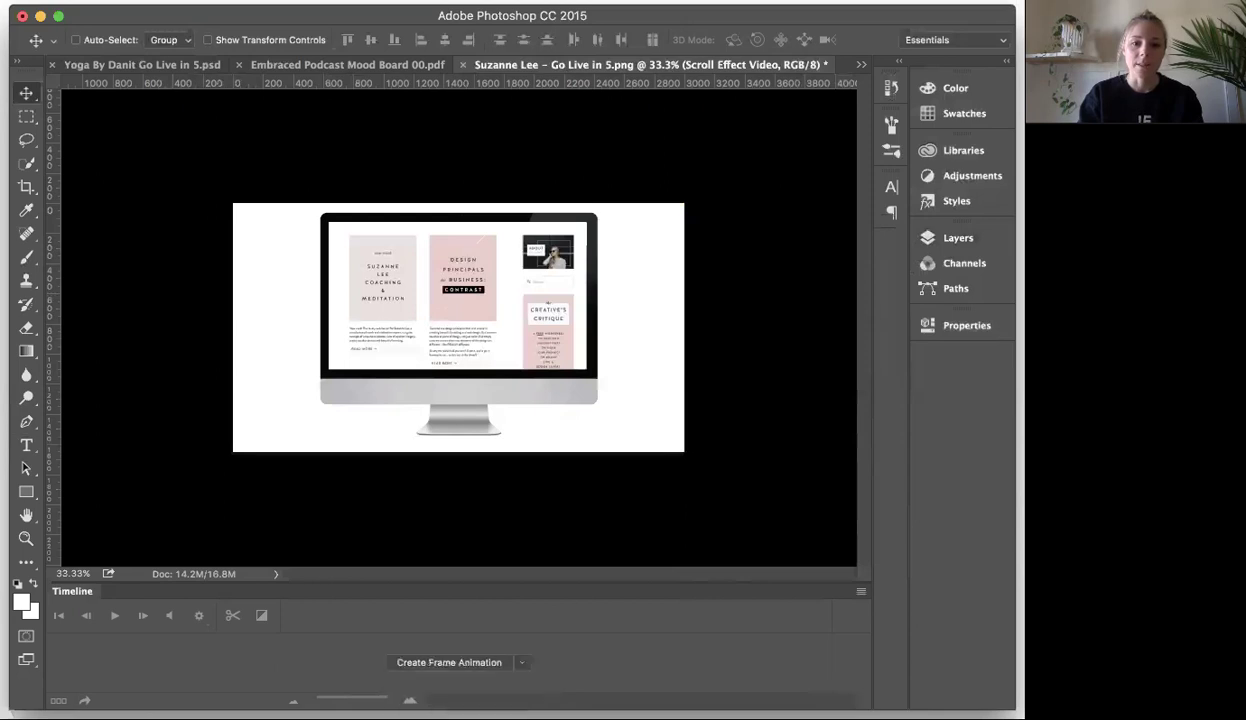
pyautogui.click(521, 665)
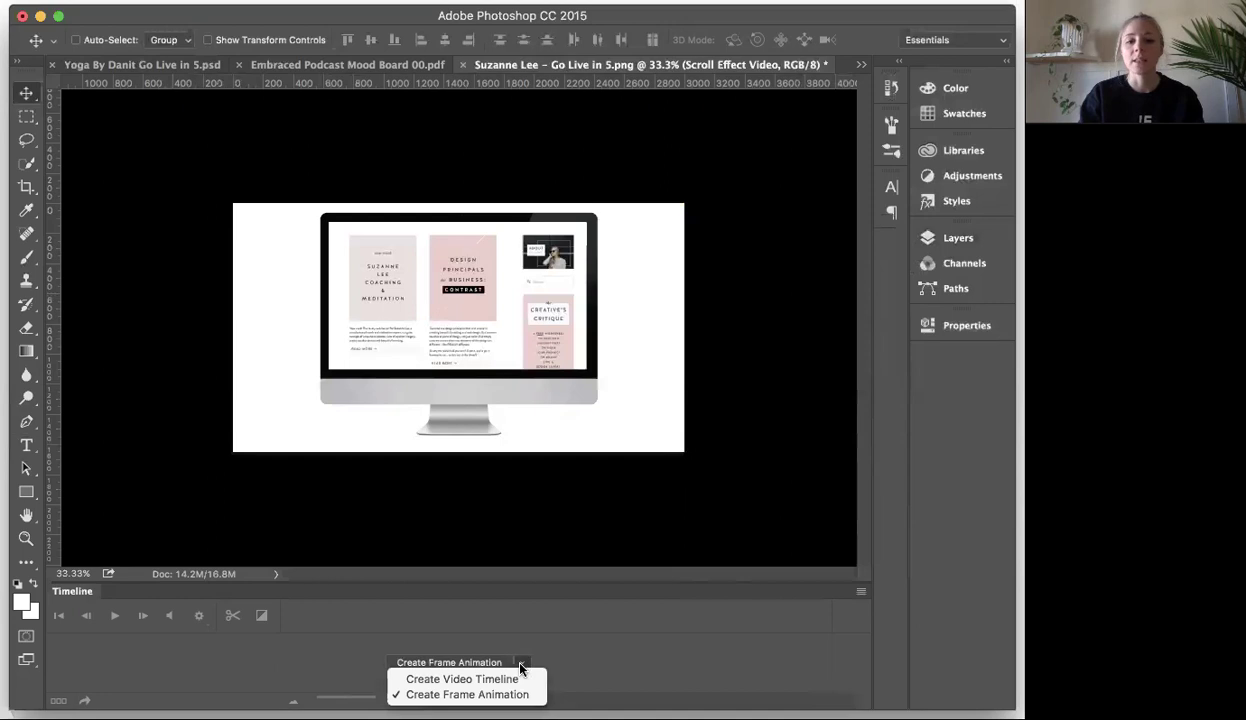
pyautogui.click(470, 681)
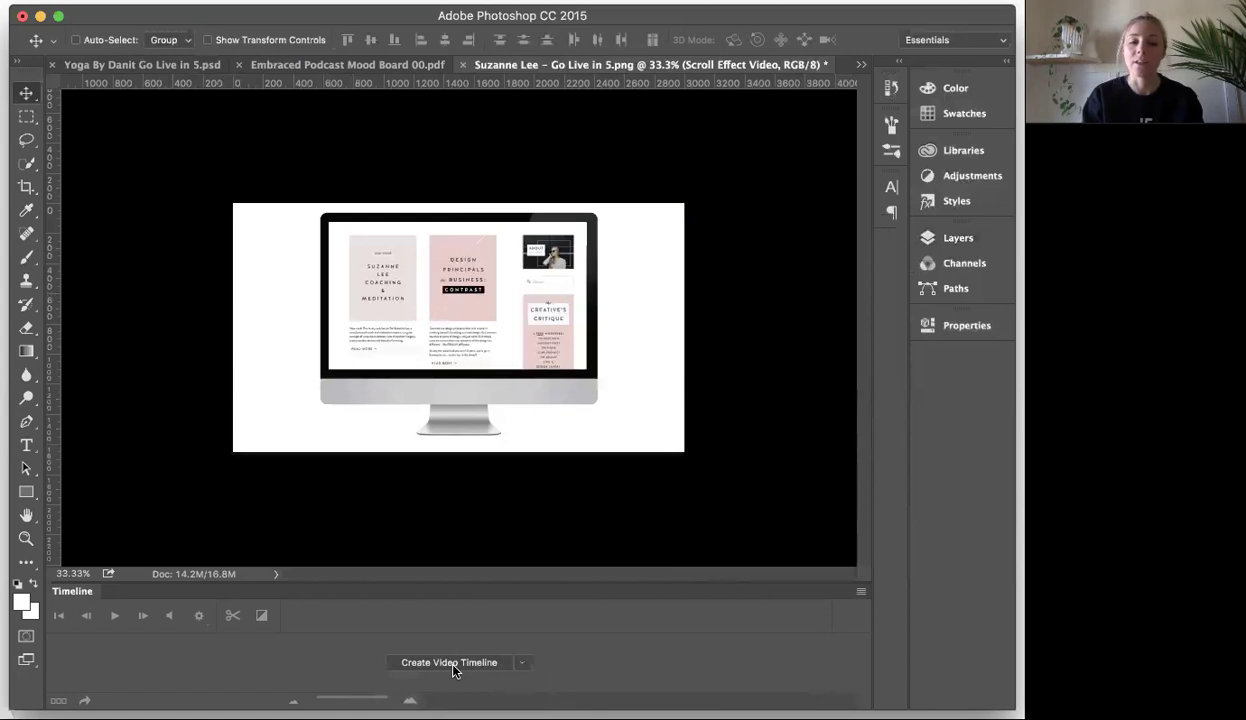
pyautogui.click(453, 664)
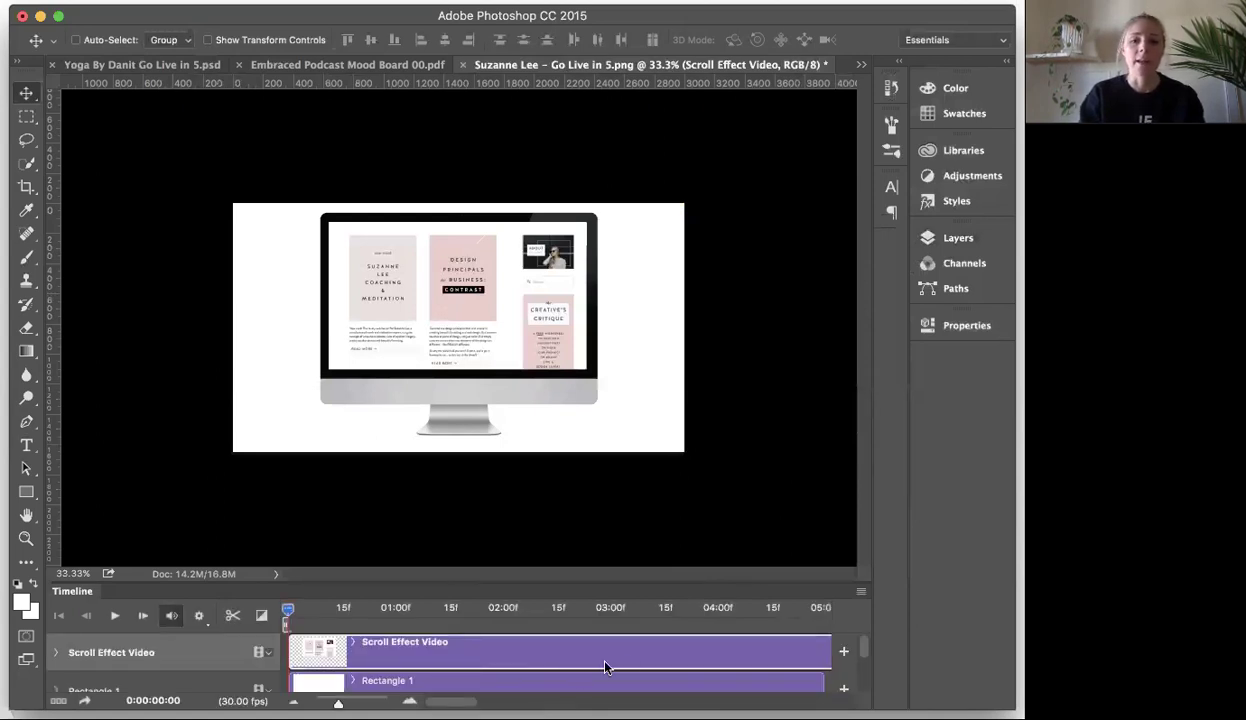
pyautogui.scroll(-3, 478, 659)
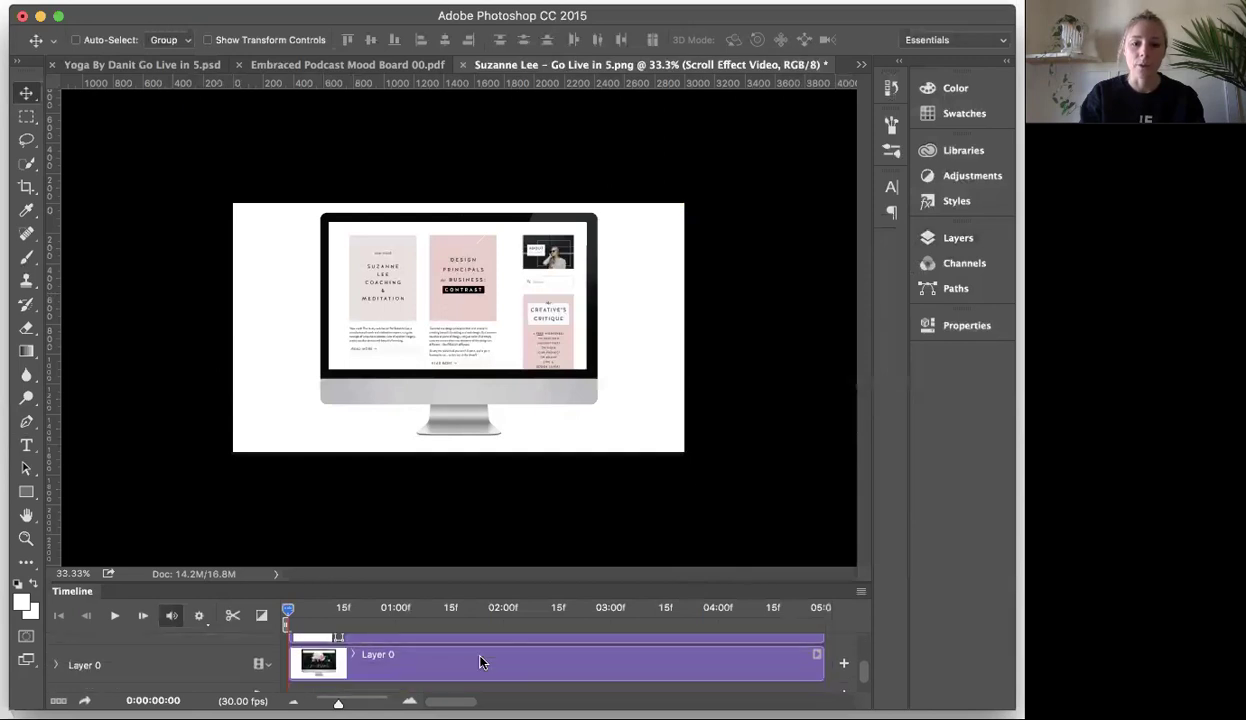
pyautogui.scroll(1, 478, 659)
pyautogui.scroll(1, 480, 661)
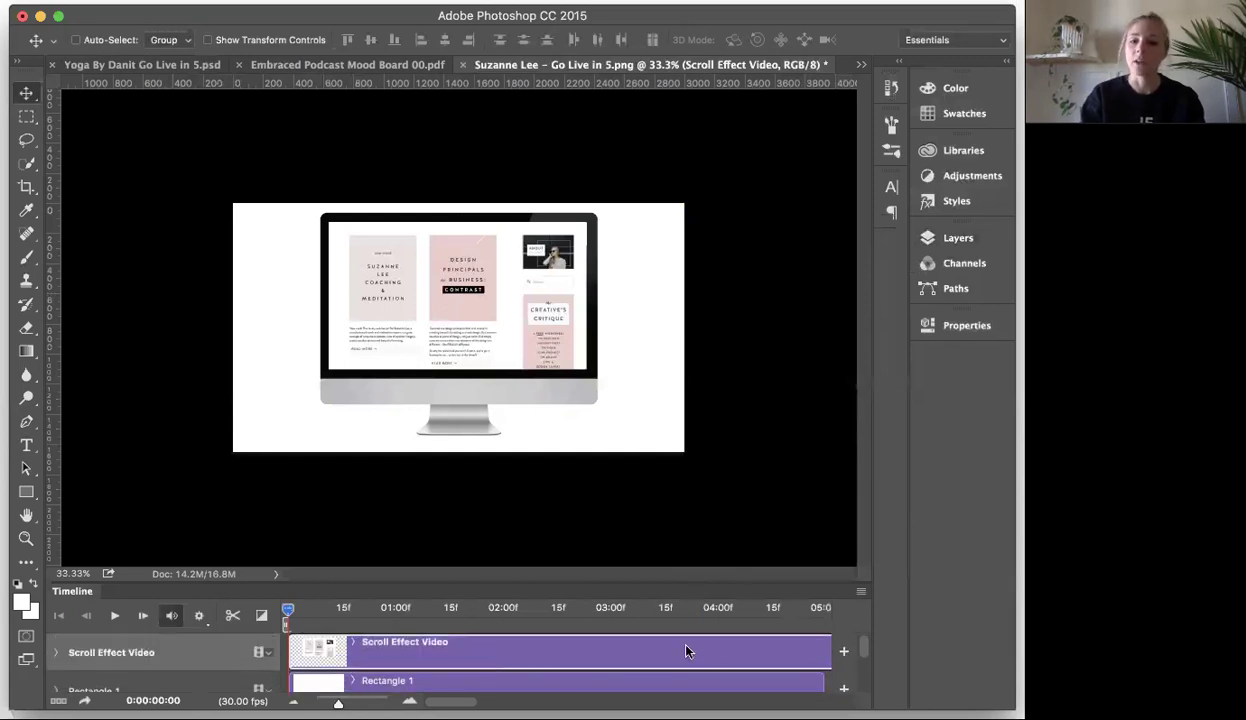
pyautogui.hscroll(1, 713, 663)
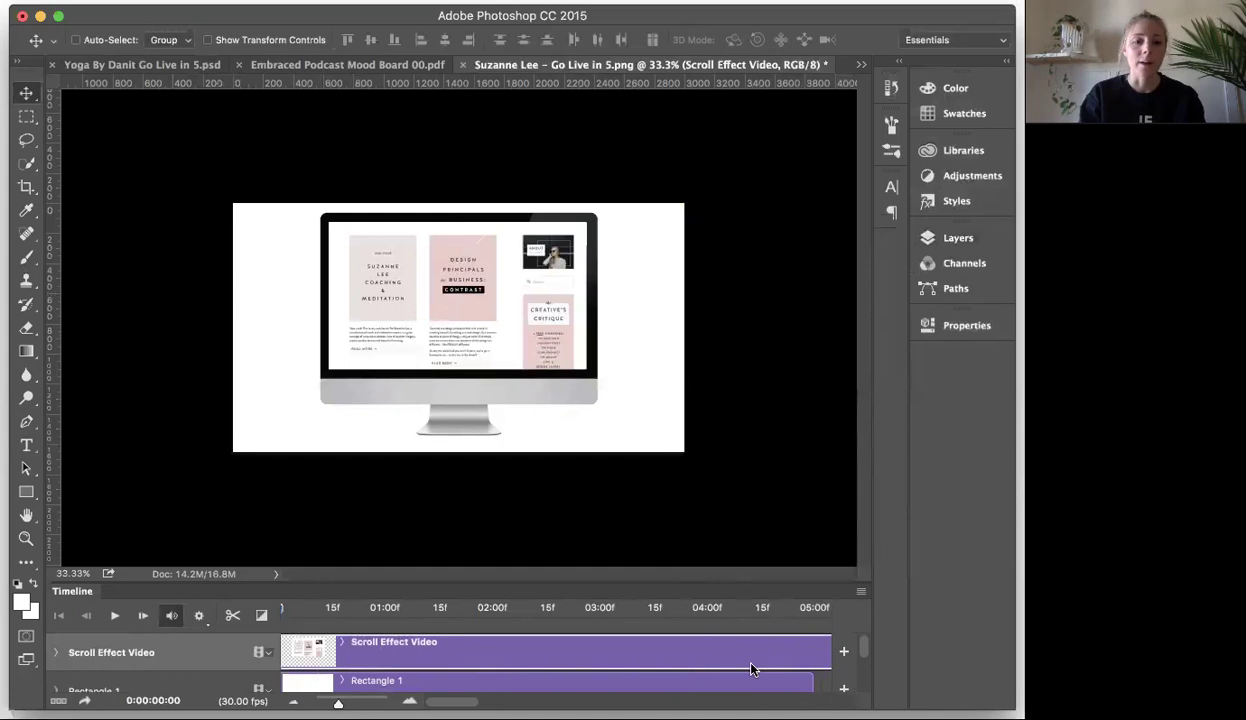
pyautogui.scroll(-2, 752, 669)
pyautogui.scroll(2, 752, 669)
pyautogui.hscroll(3, 752, 669)
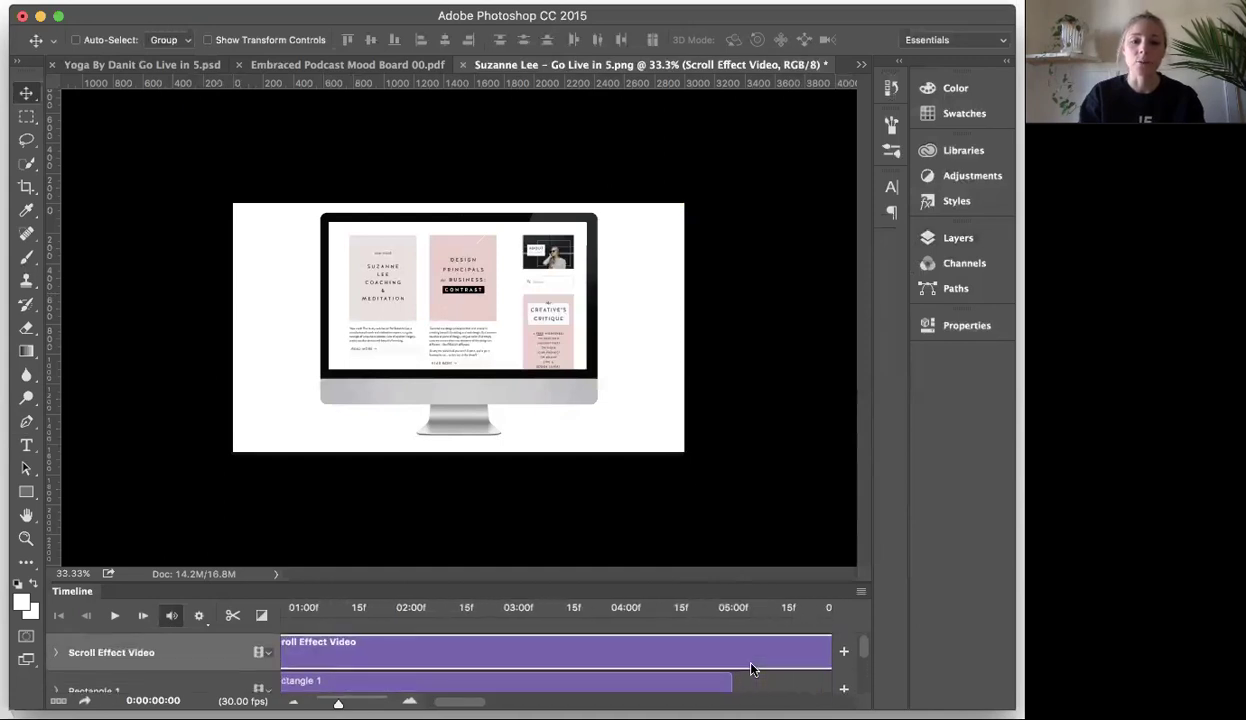
pyautogui.hscroll(-3, 752, 669)
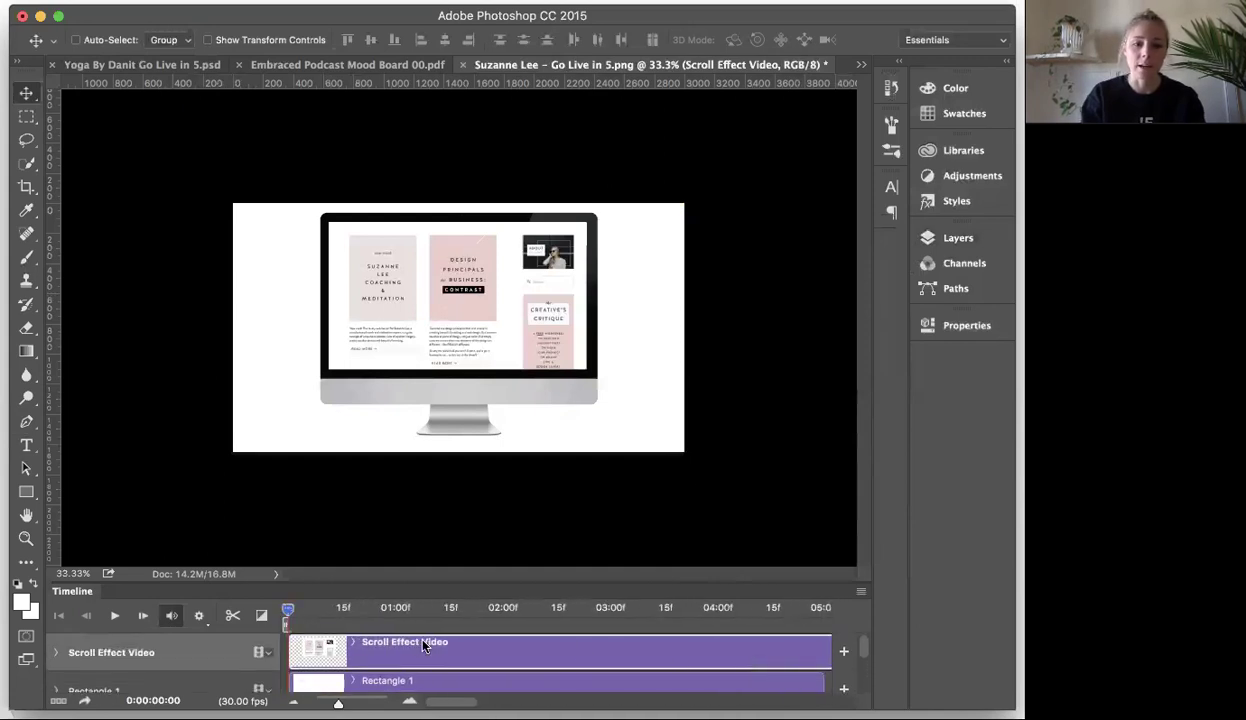
pyautogui.hscroll(10, 712, 666)
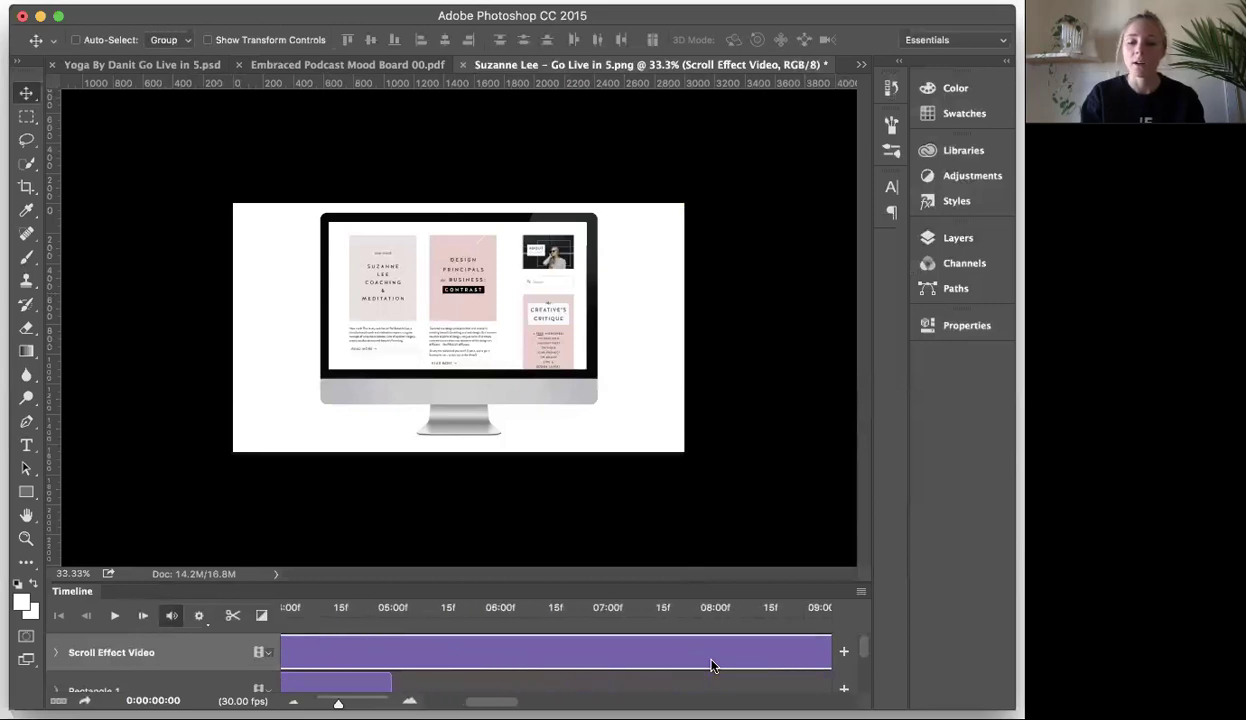
pyautogui.scroll(-2, 708, 675)
pyautogui.hscroll(-10, 706, 677)
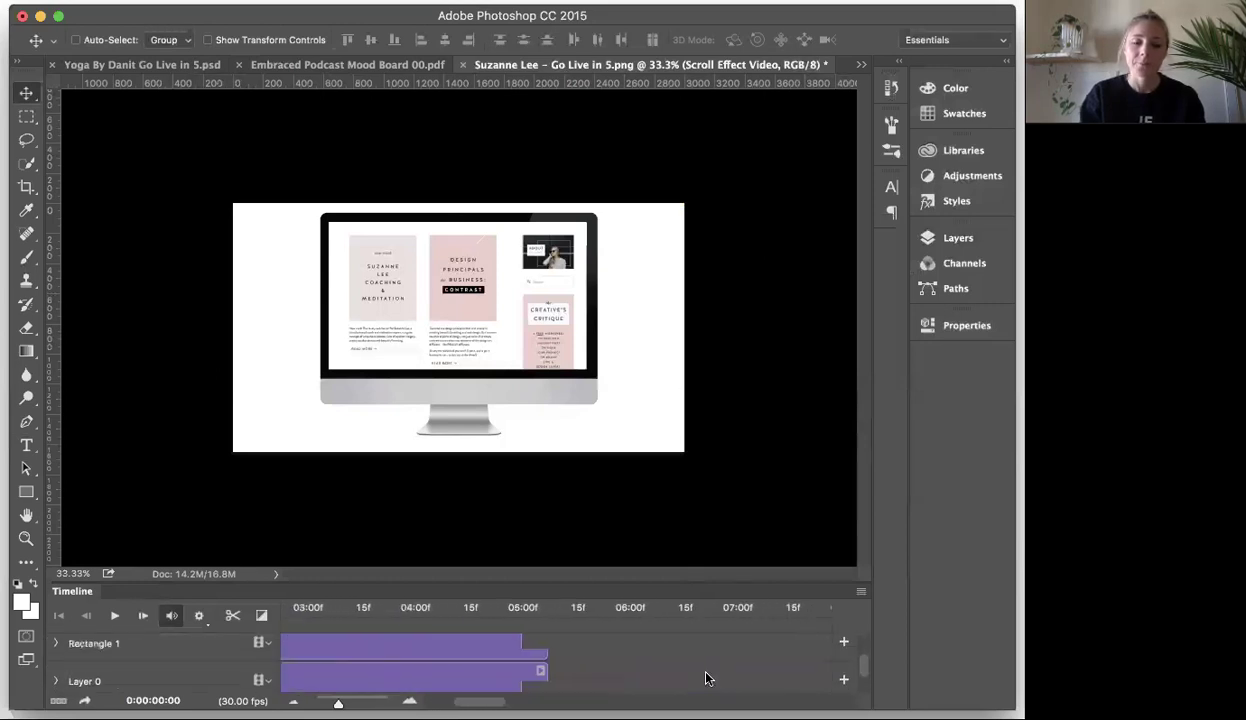
pyautogui.scroll(2, 706, 679)
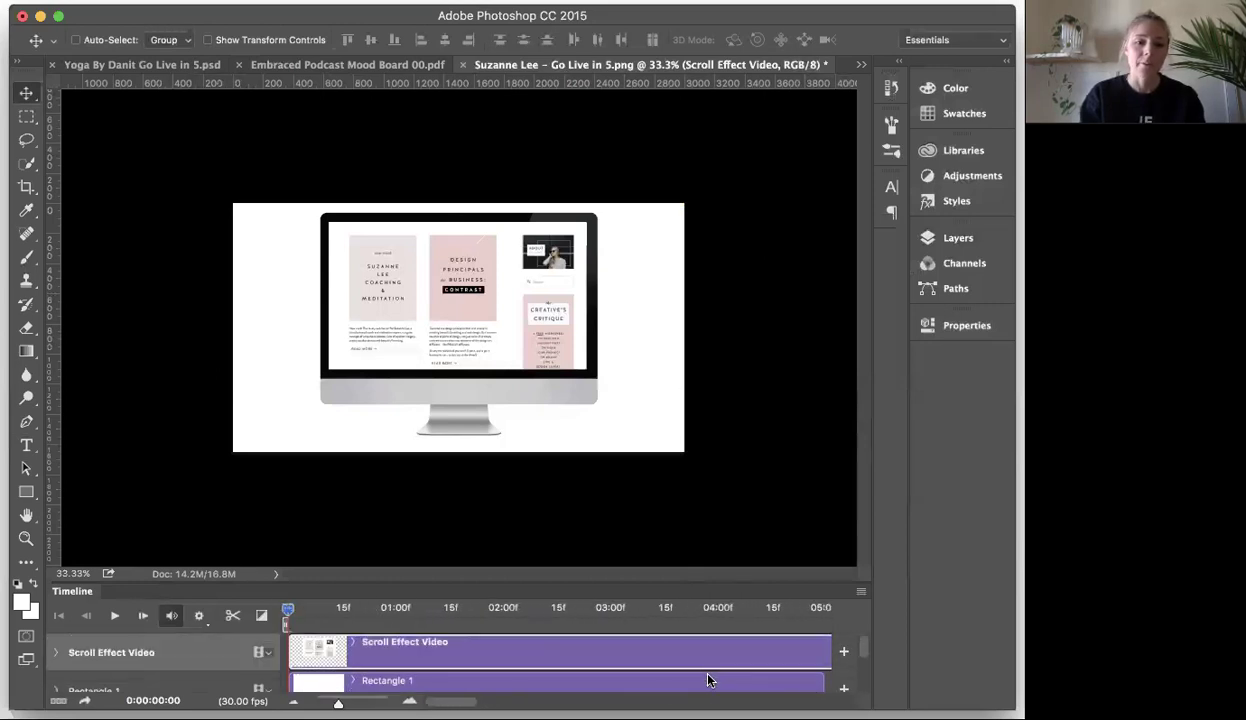
# Play the preview, jump the playhead to about 0:00:03:25, and play on past the clips' end.
pyautogui.click(115, 618)
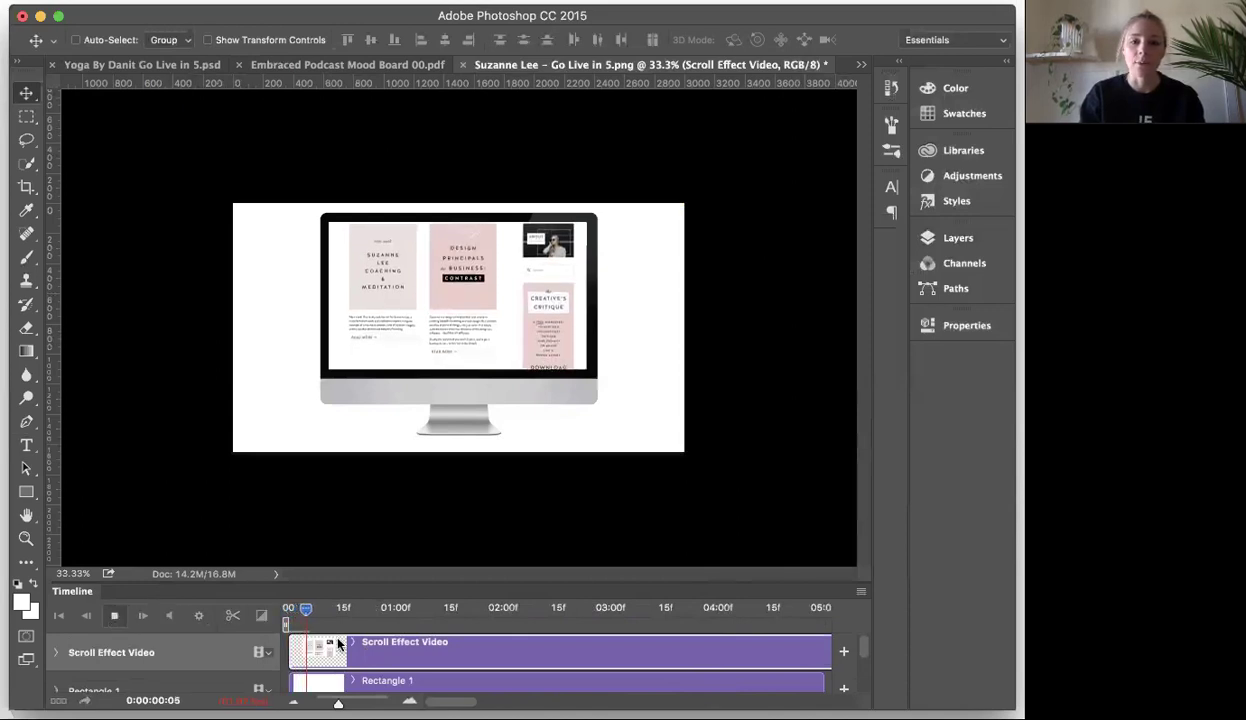
pyautogui.press('space')
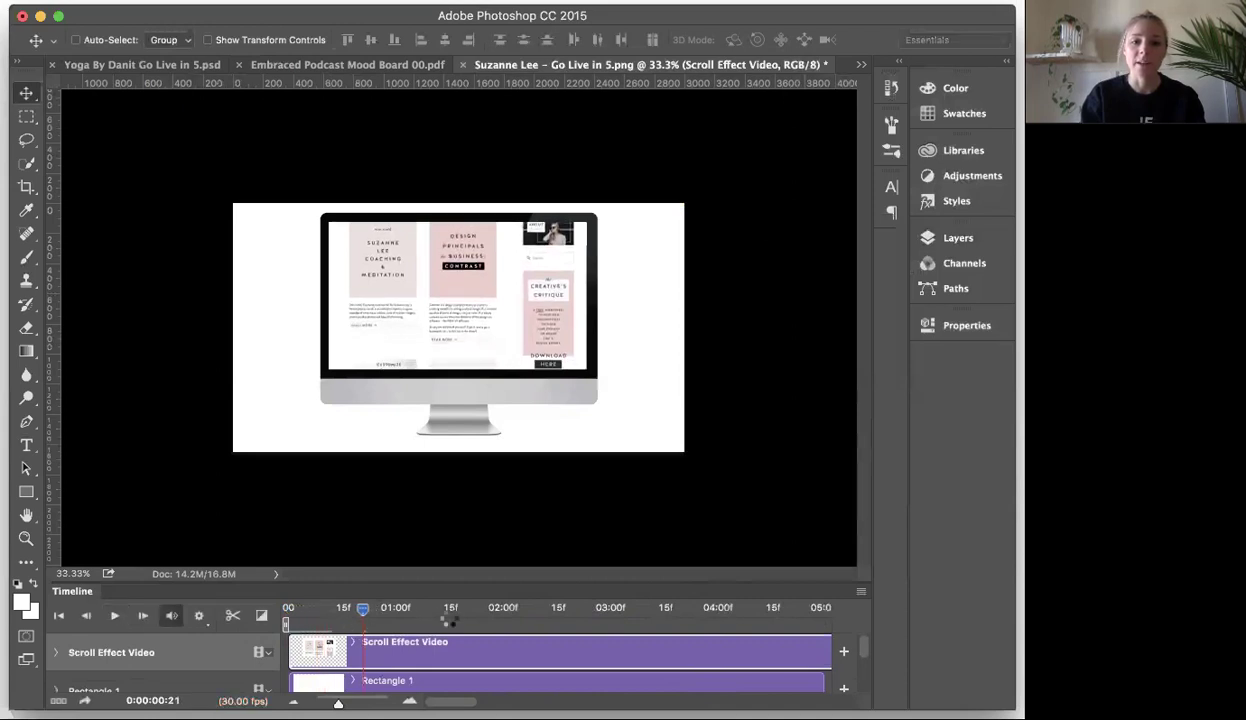
pyautogui.moveTo(580, 610); pyautogui.dragTo(757, 619)
pyautogui.scroll(-1, 670, 679)
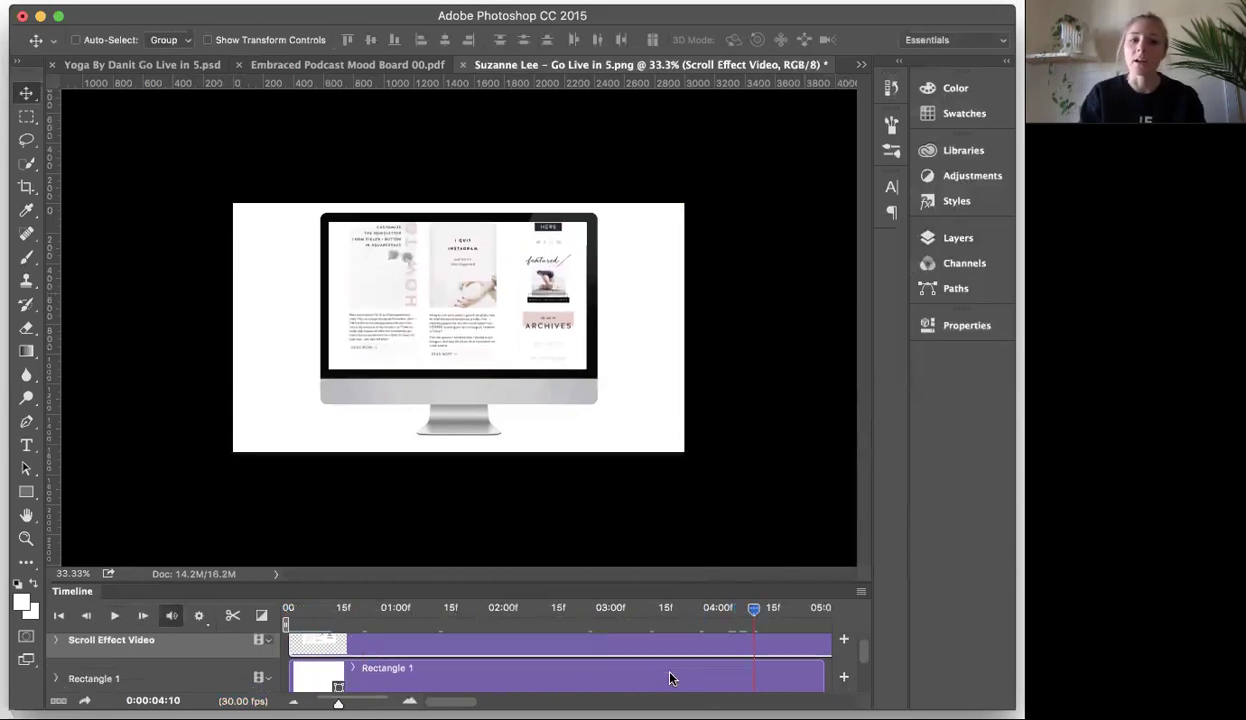
pyautogui.click(112, 615)
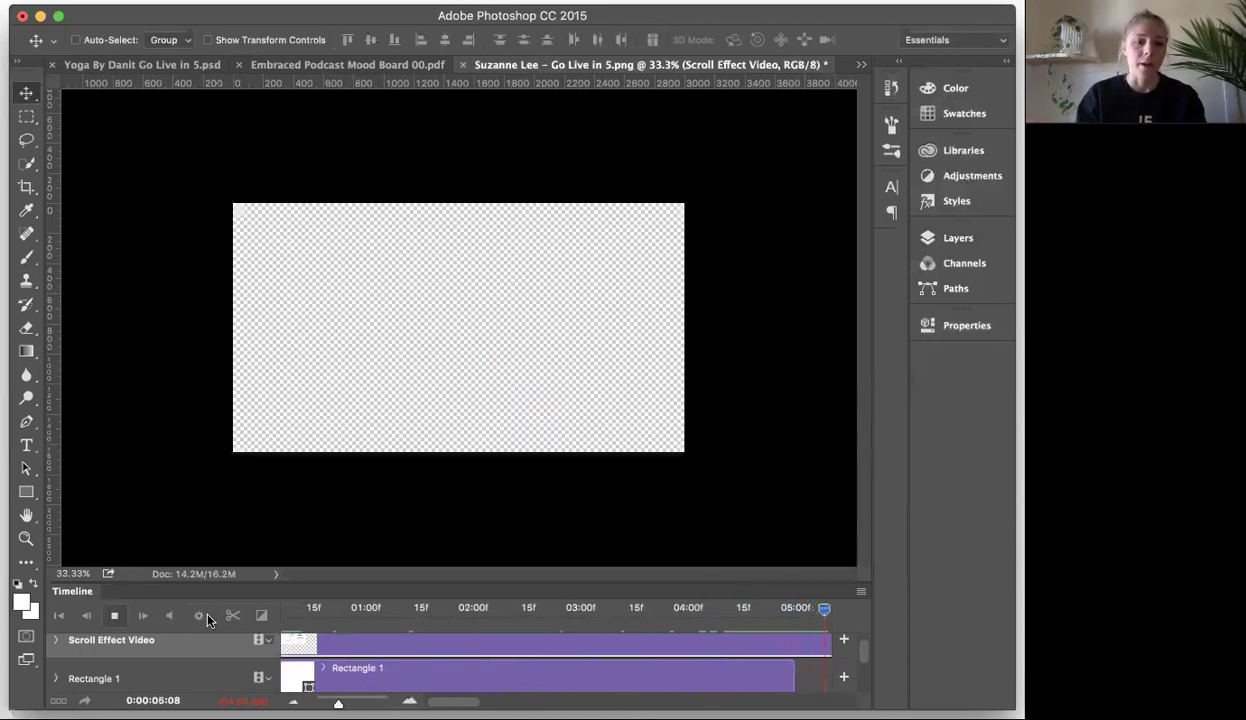
# Stop playback and drag the Rectangle 1 clip's end out to about 20 seconds.
pyautogui.click(116, 617)
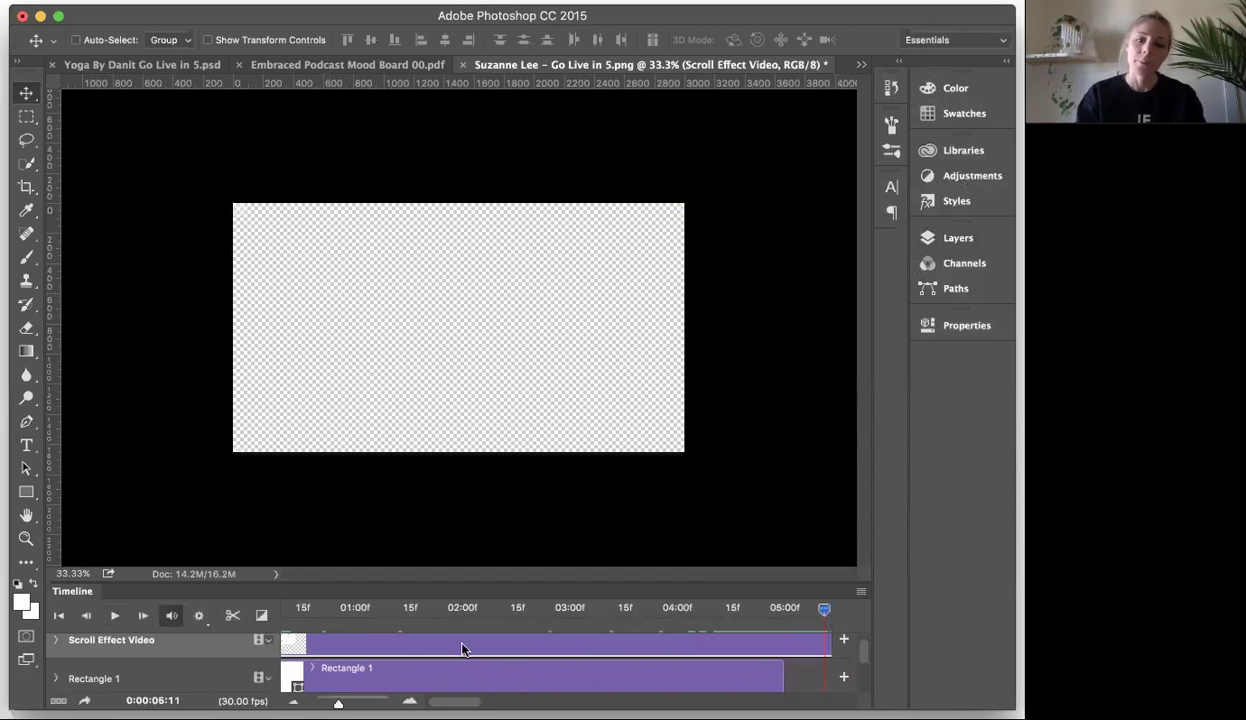
pyautogui.scroll(1, 462, 650)
pyautogui.hscroll(3, 475, 648)
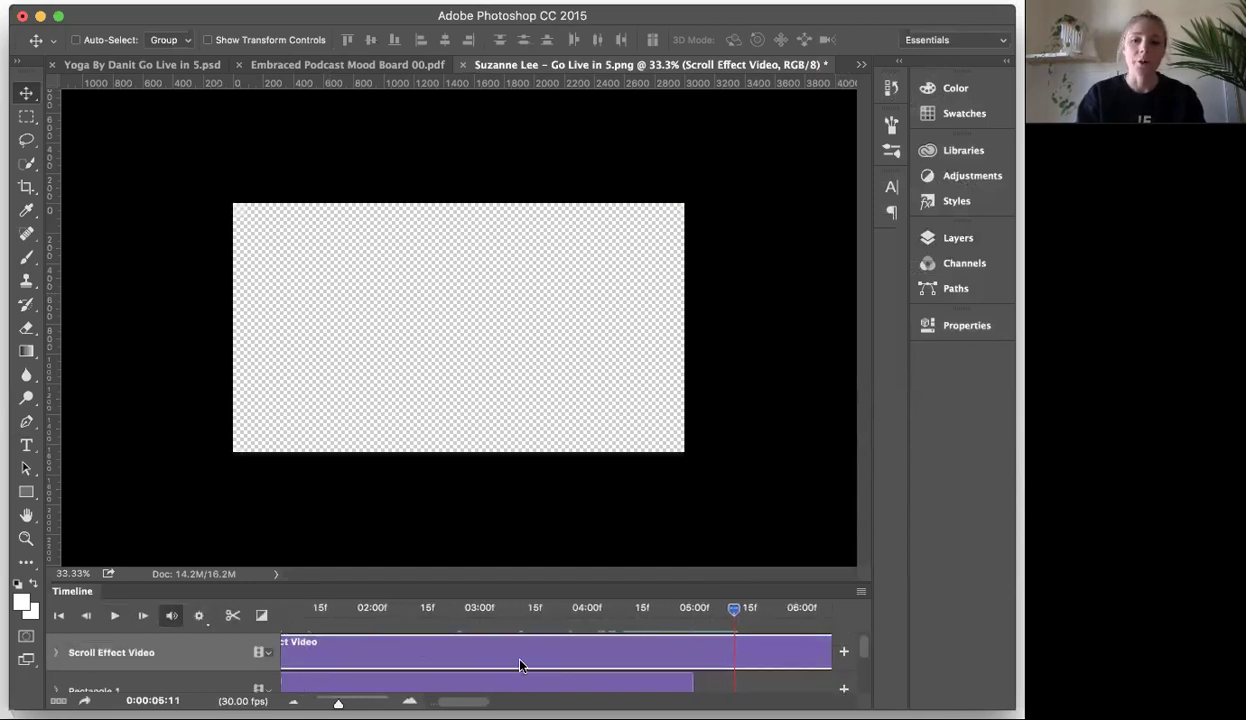
pyautogui.scroll(-1, 519, 665)
pyautogui.hscroll(2, 519, 665)
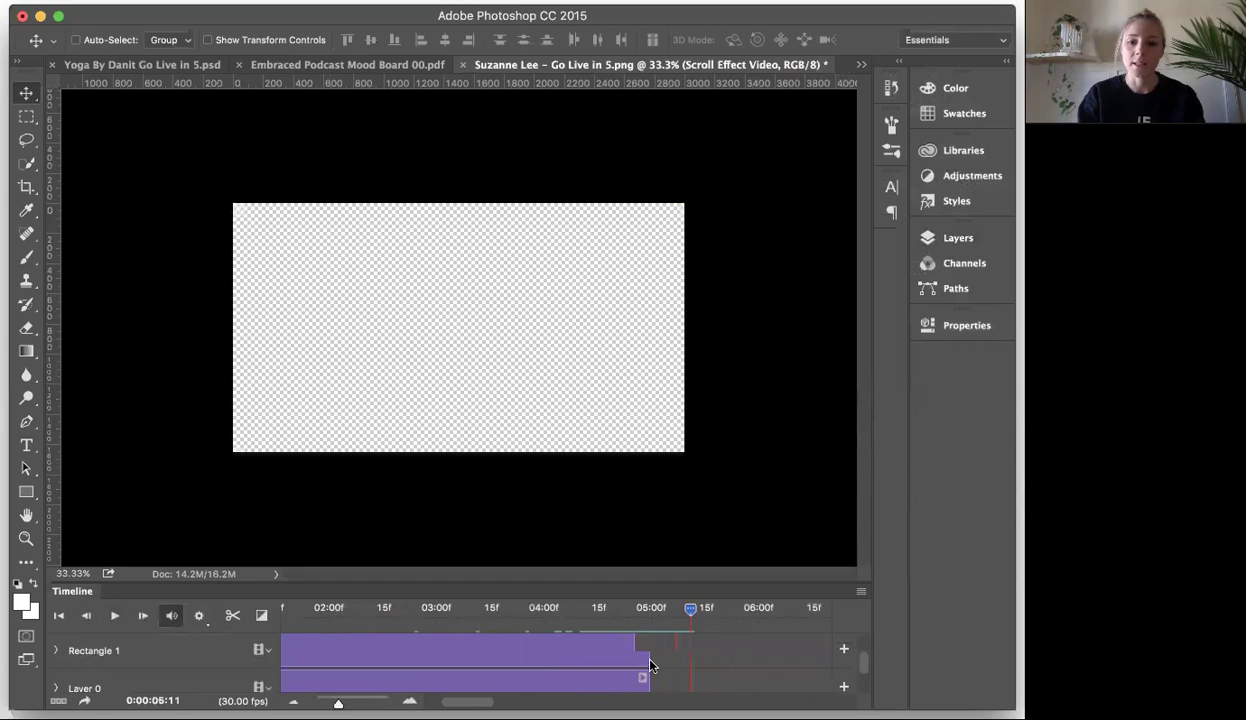
pyautogui.scroll(-1, 647, 662)
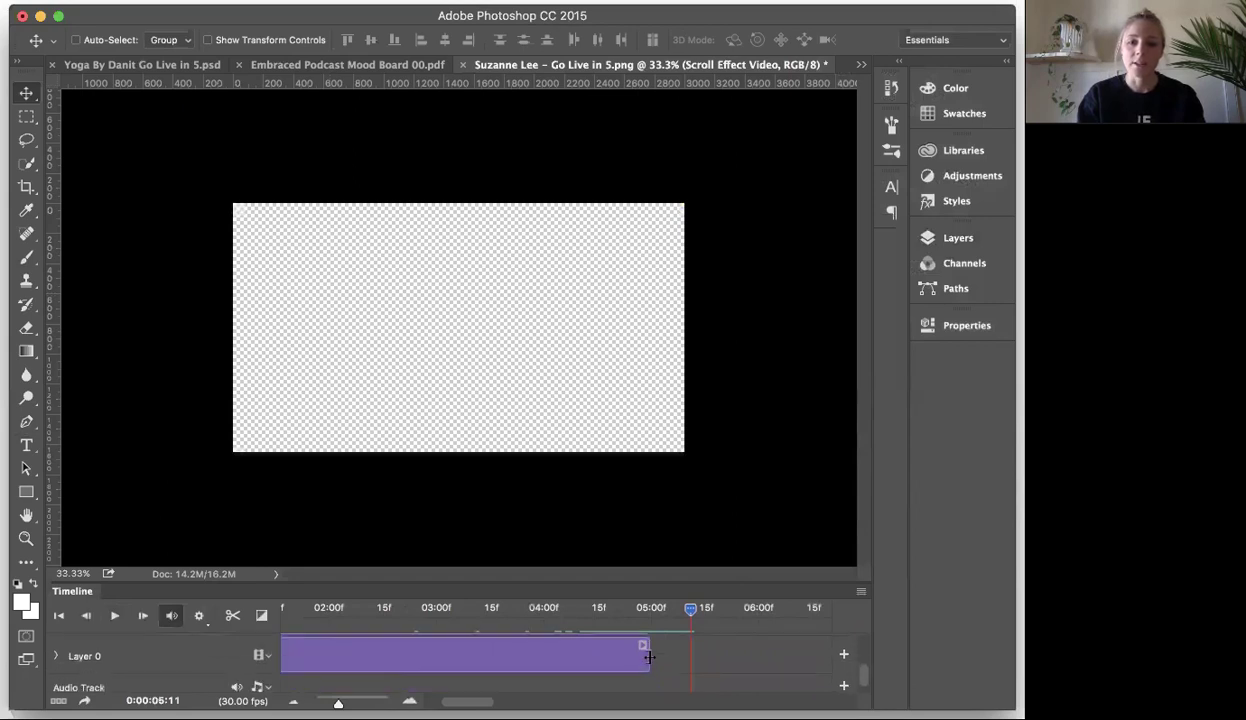
pyautogui.click(648, 656)
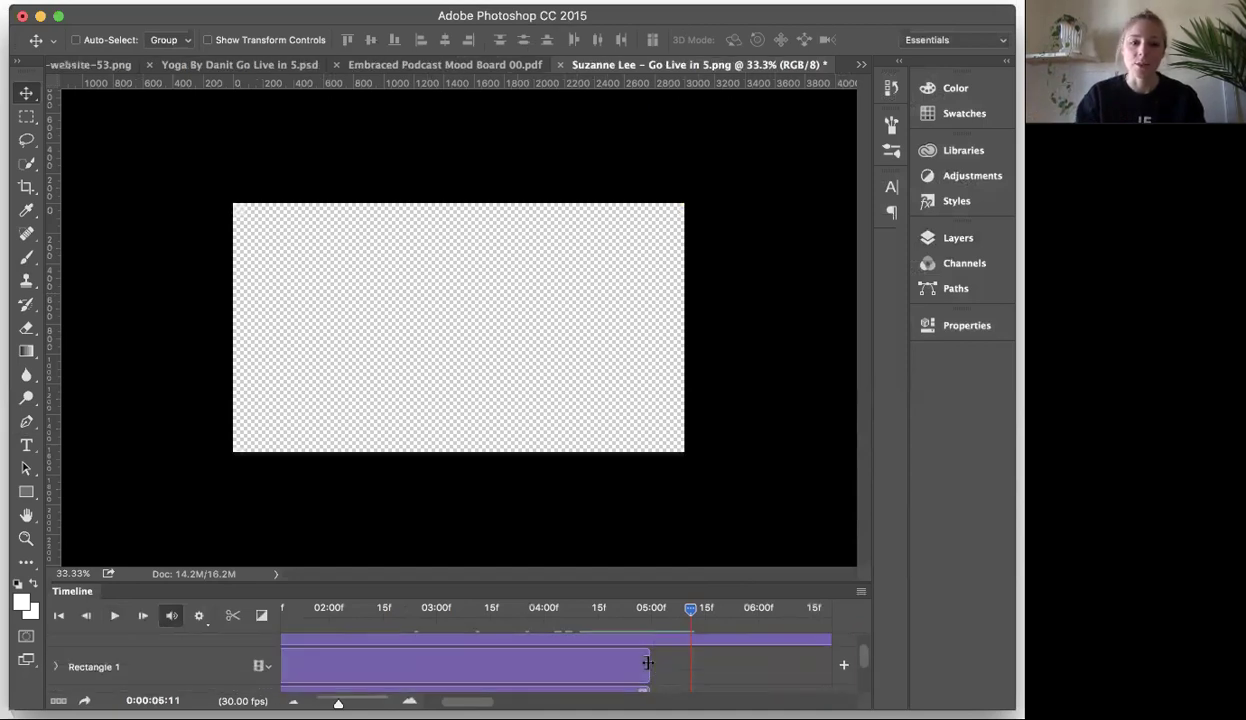
pyautogui.moveTo(646, 662); pyautogui.dragTo(808, 665)
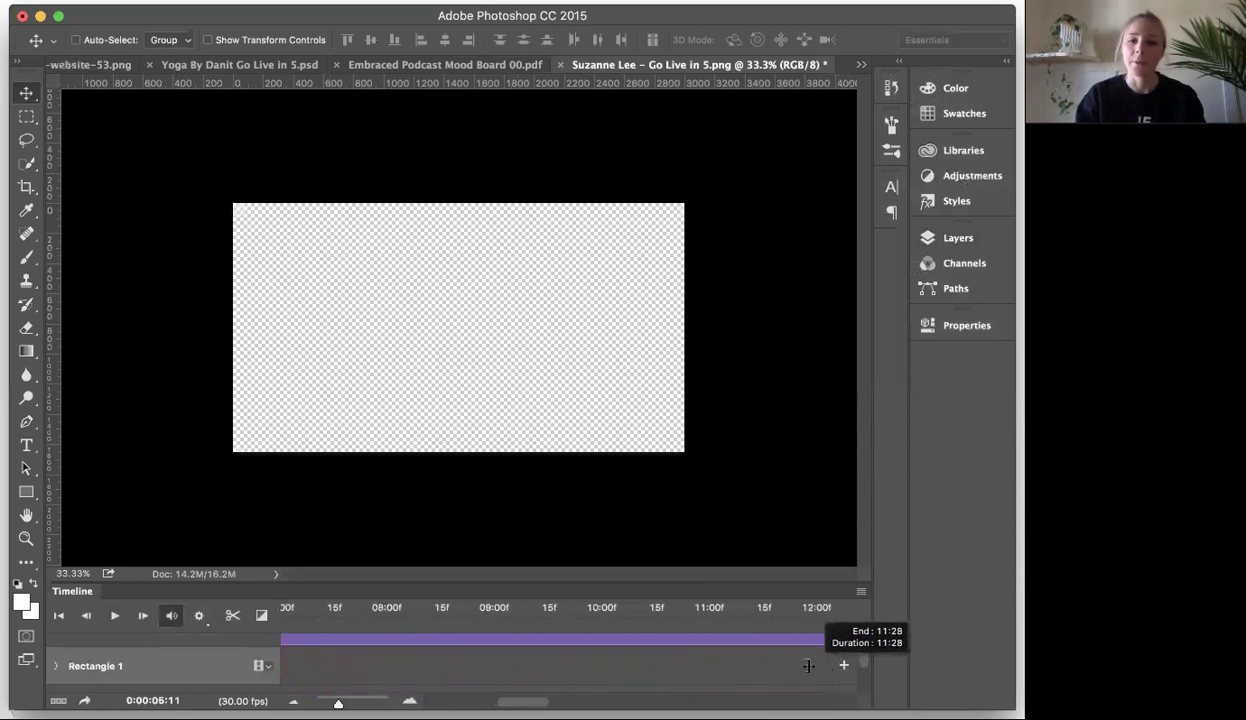
pyautogui.moveTo(630, 660); pyautogui.dragTo(670, 656)
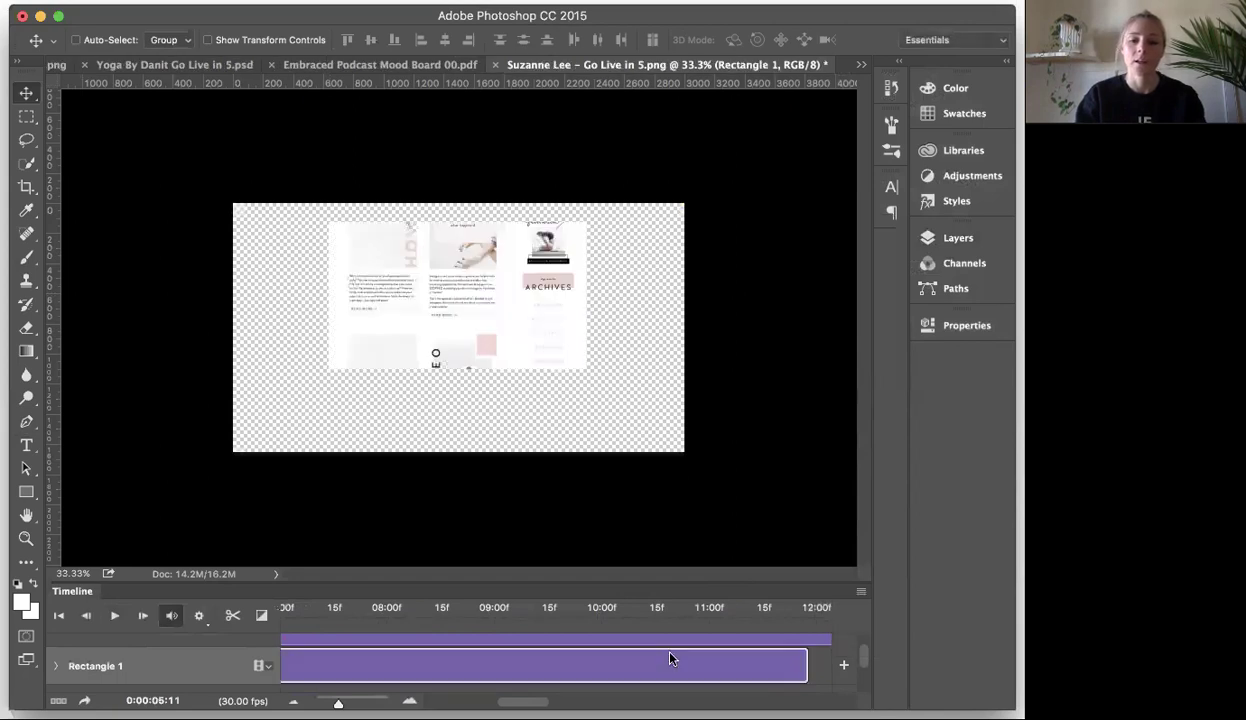
pyautogui.hscroll(3, 720, 664)
pyautogui.hscroll(3, 715, 668)
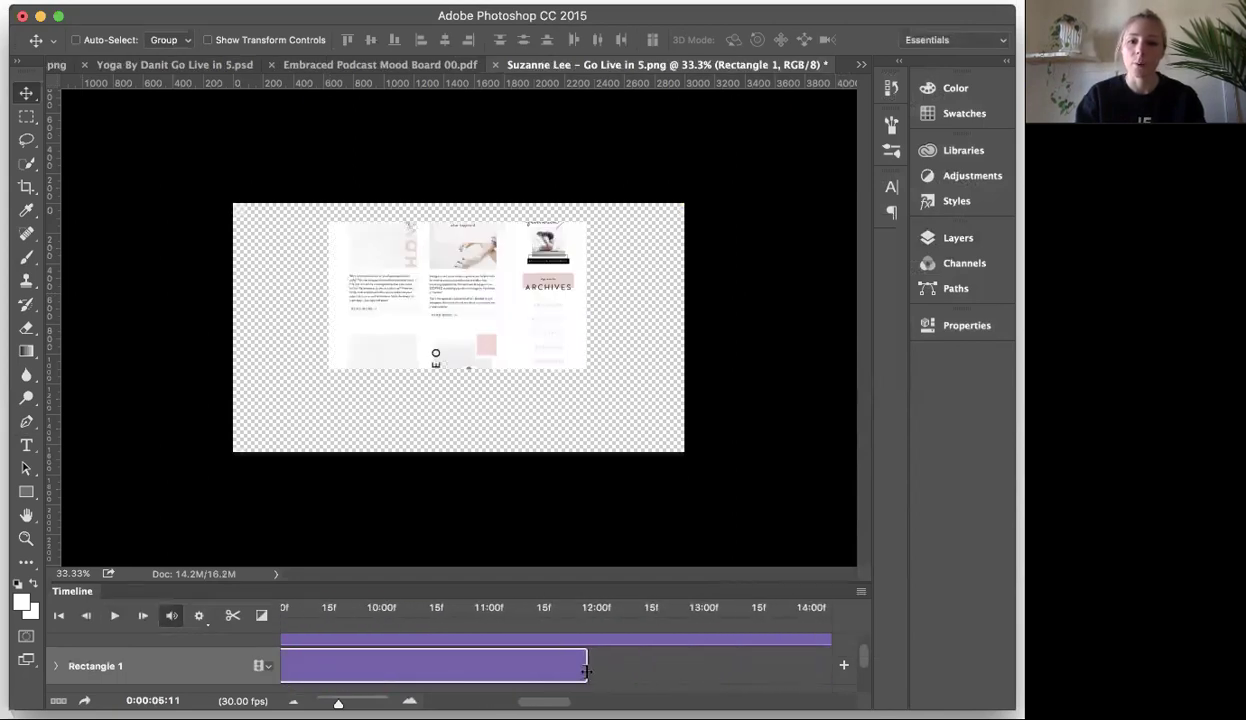
pyautogui.moveTo(586, 668); pyautogui.dragTo(795, 661)
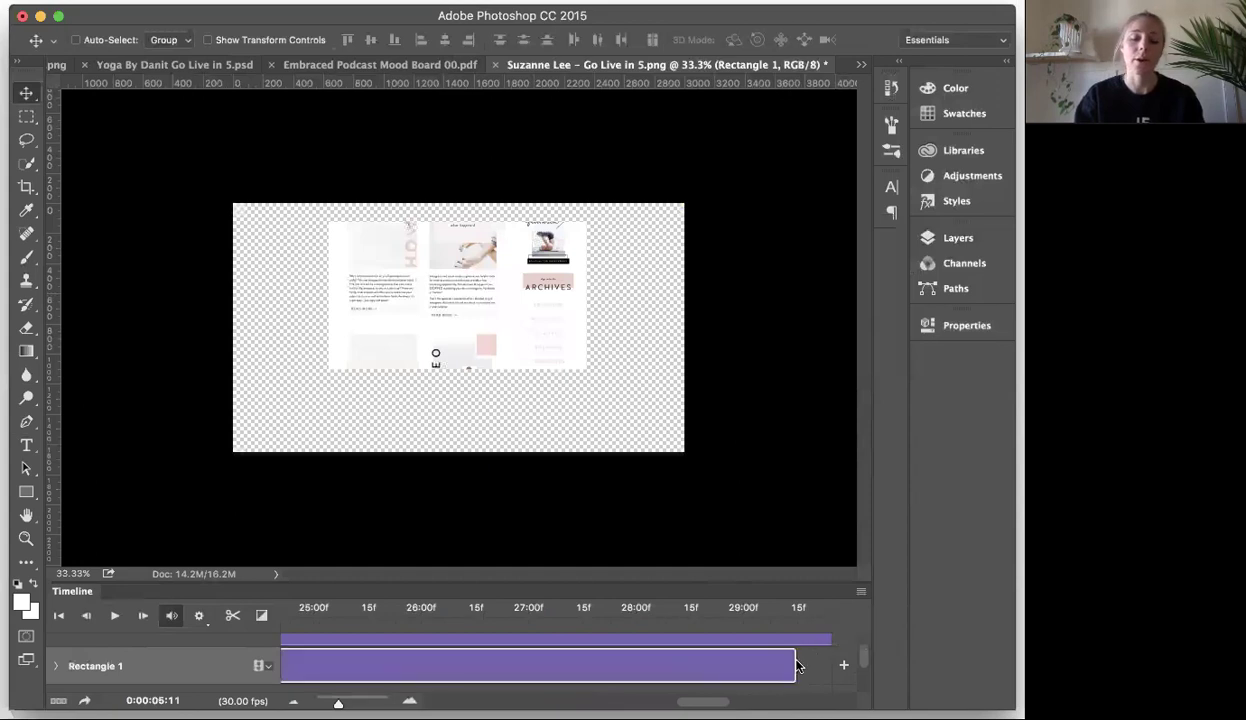
# Extend the Layer 0 clip's end to about 20 seconds to match the video clip.
pyautogui.scroll(2, 797, 663)
pyautogui.scroll(-2, 797, 665)
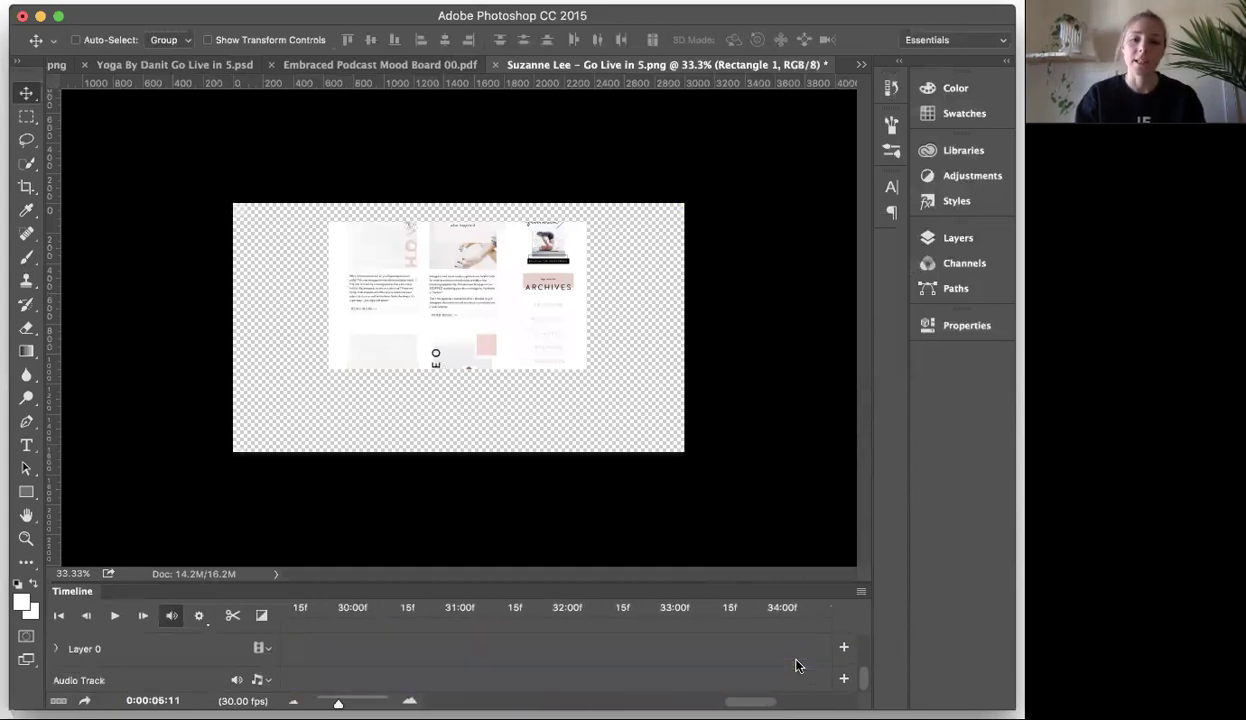
pyautogui.scroll(2, 797, 665)
pyautogui.hscroll(2, 797, 665)
pyautogui.scroll(-2, 797, 665)
pyautogui.scroll(1, 797, 665)
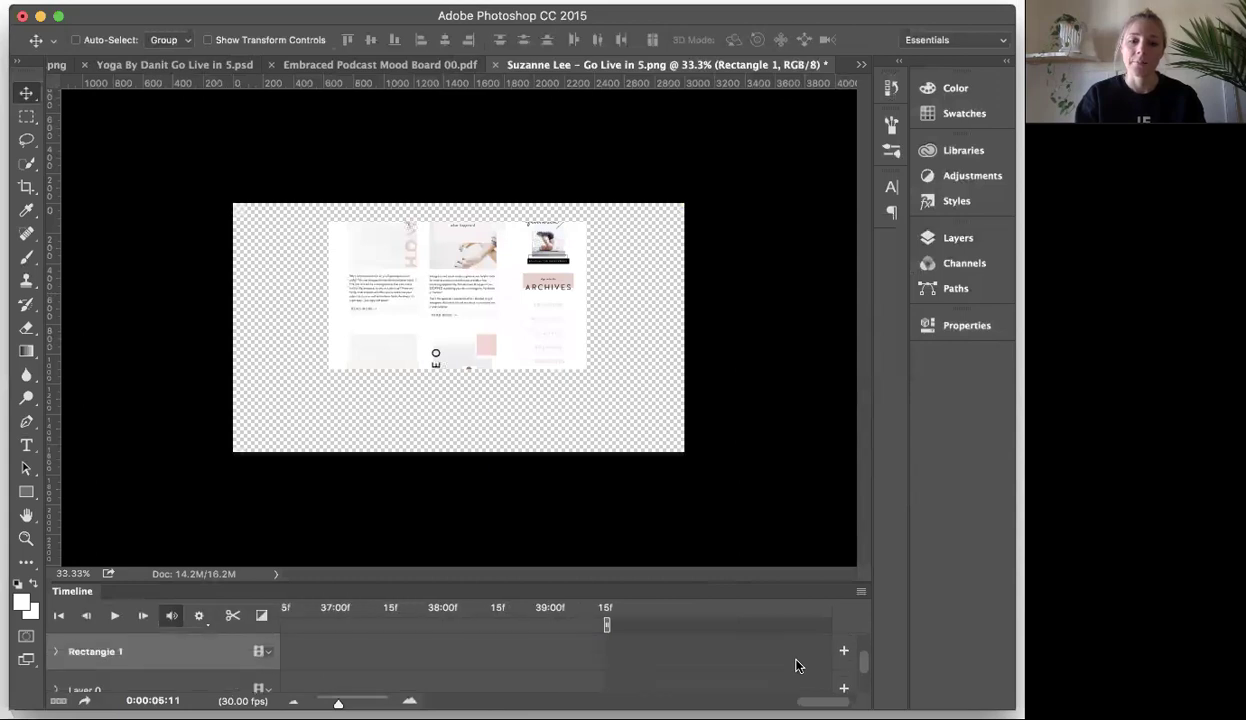
pyautogui.hscroll(-4, 797, 665)
pyautogui.scroll(-2, 797, 665)
pyautogui.hscroll(-3, 797, 665)
pyautogui.hscroll(-6, 797, 665)
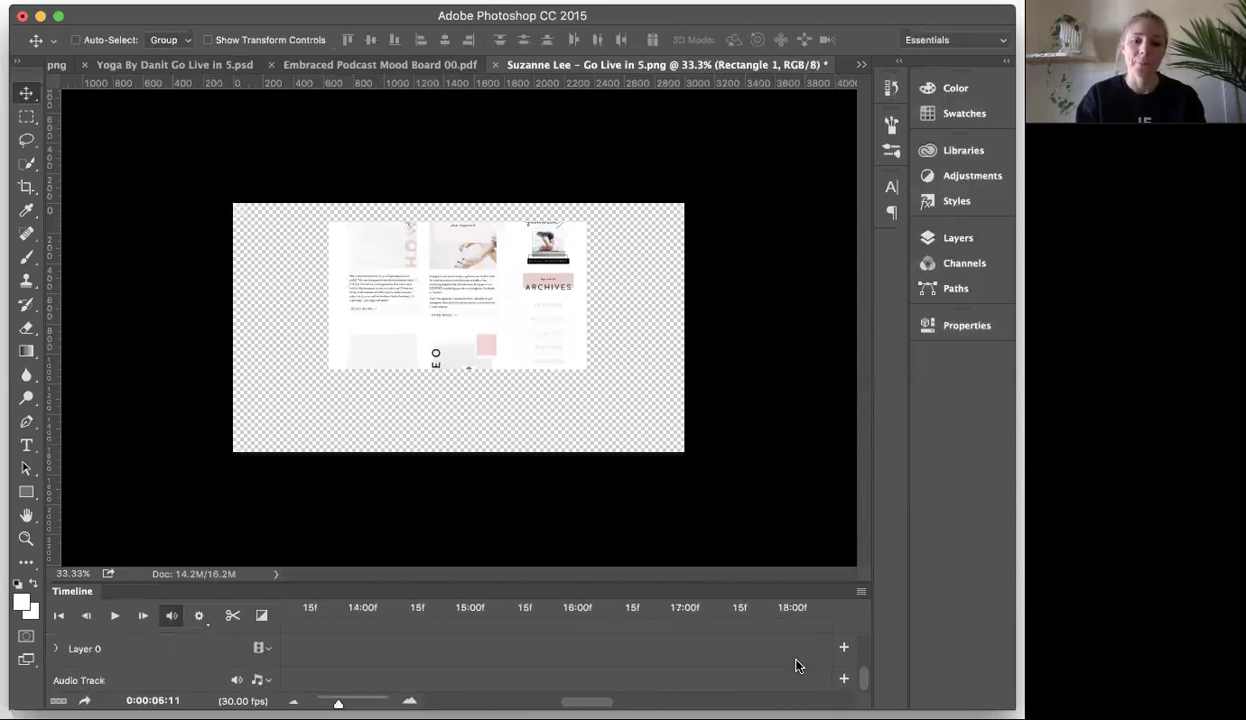
pyautogui.scroll(2, 697, 672)
pyautogui.hscroll(2, 708, 670)
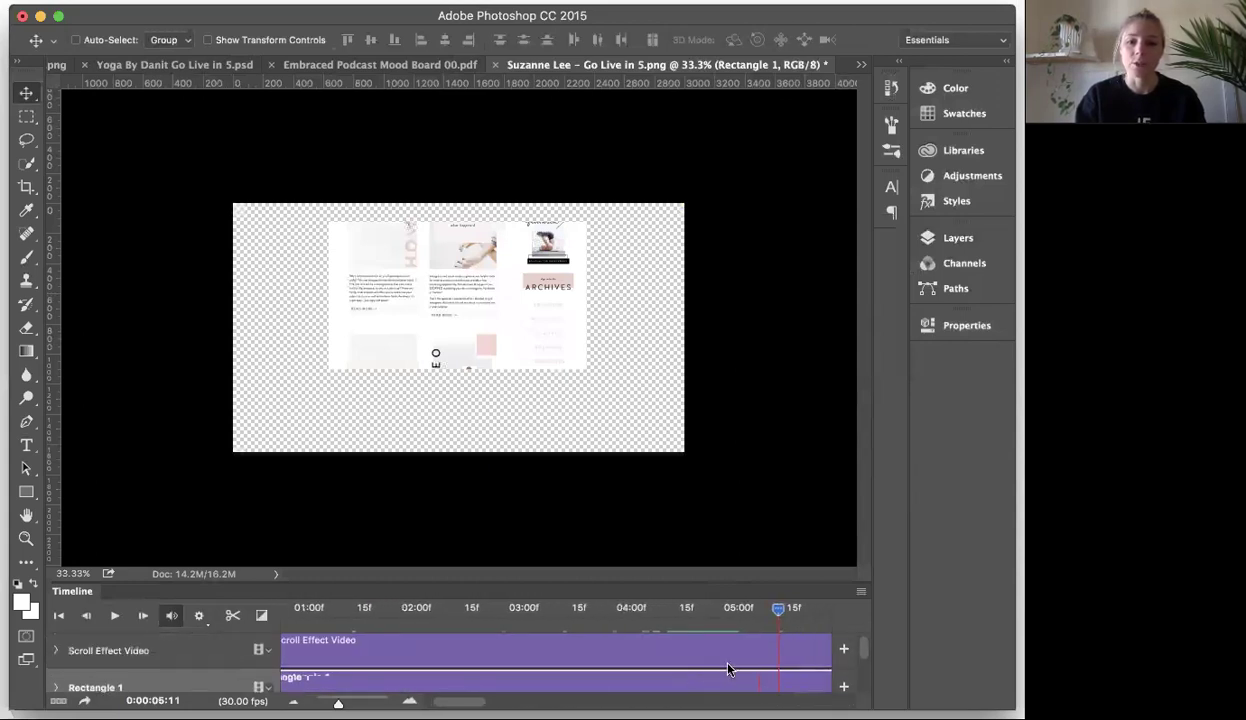
pyautogui.scroll(-2, 728, 669)
pyautogui.moveTo(708, 664); pyautogui.dragTo(784, 650)
pyautogui.scroll(-2, 784, 651)
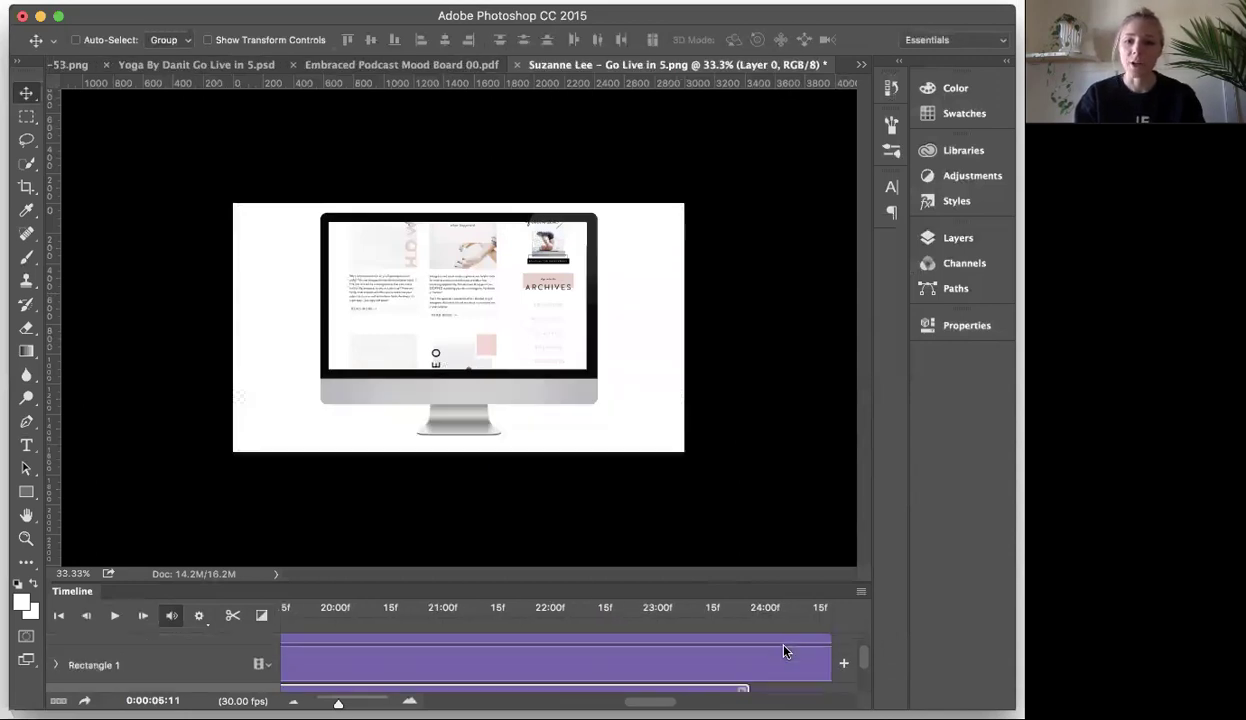
pyautogui.scroll(2, 784, 651)
pyautogui.hscroll(3, 784, 651)
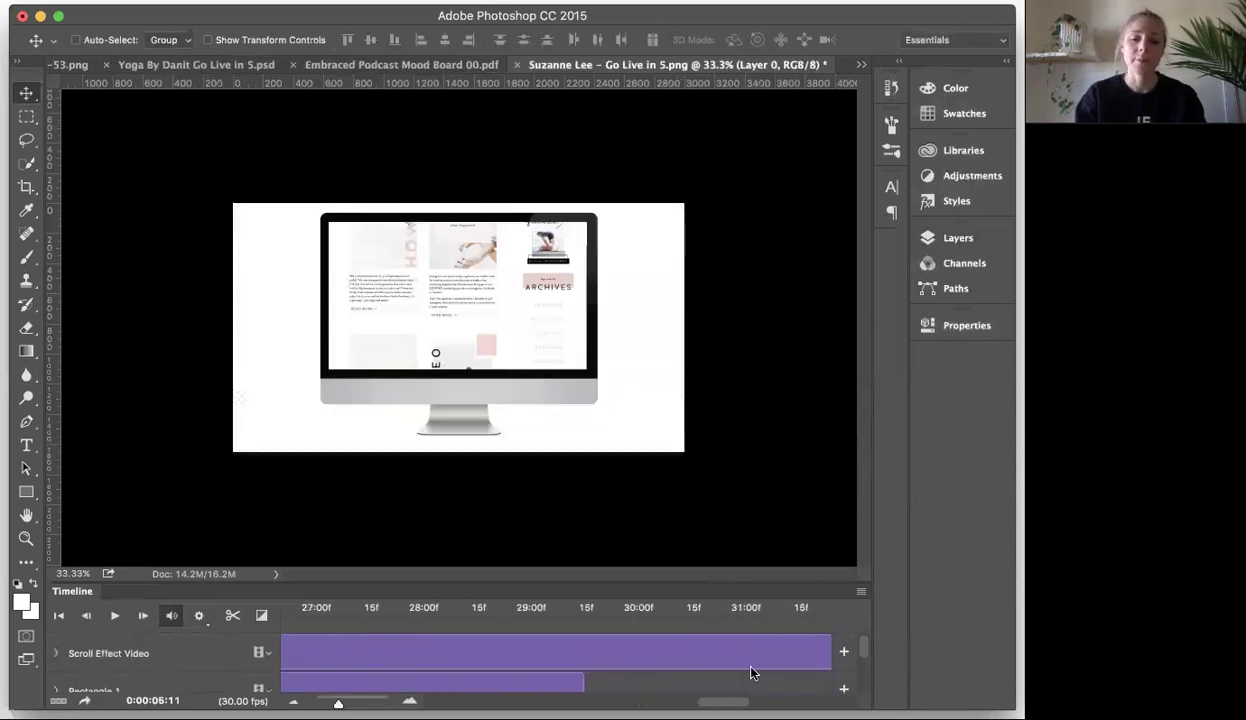
pyautogui.hscroll(-10, 752, 669)
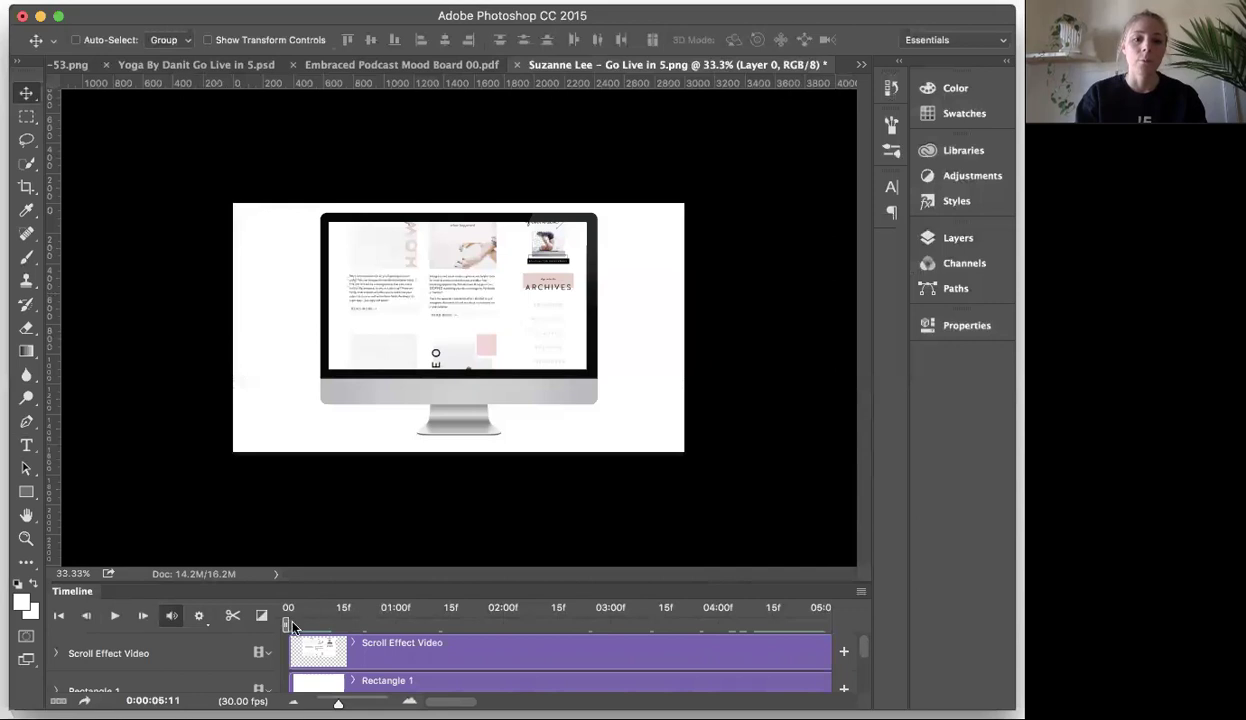
# Return to the first frame and play the preview, stopping at 0:00:02:15.
pyautogui.click(595, 652)
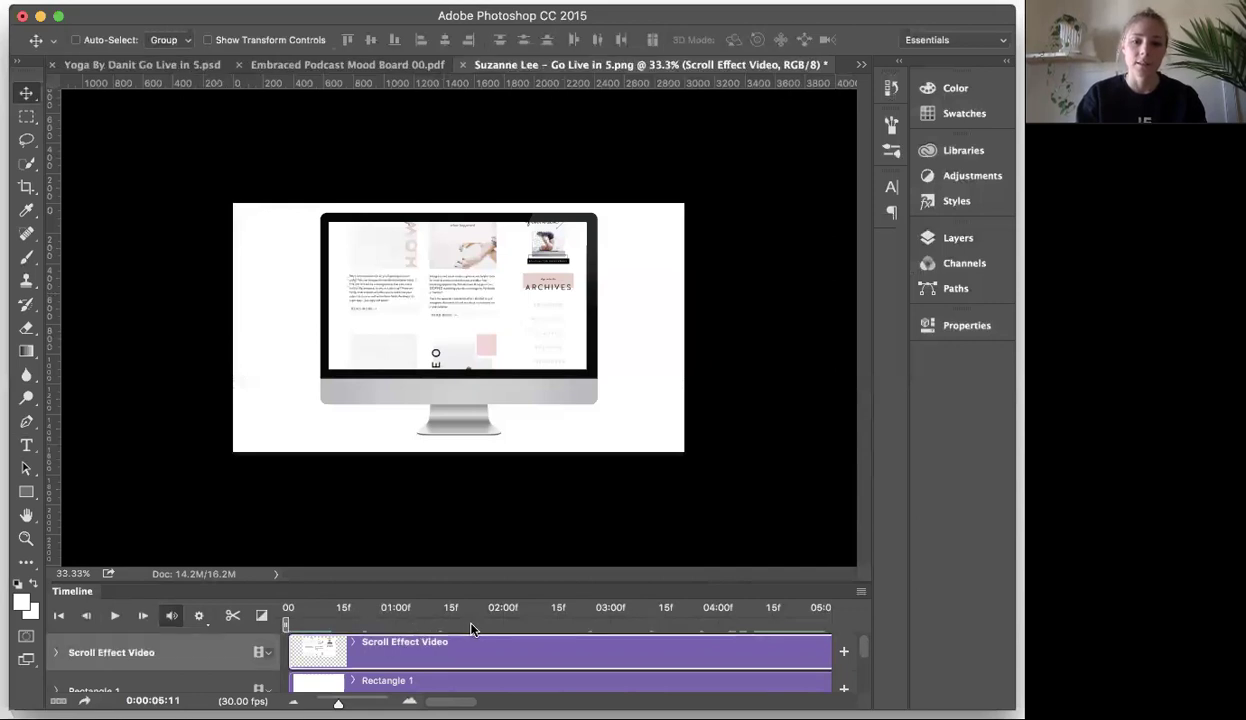
pyautogui.hscroll(5, 735, 660)
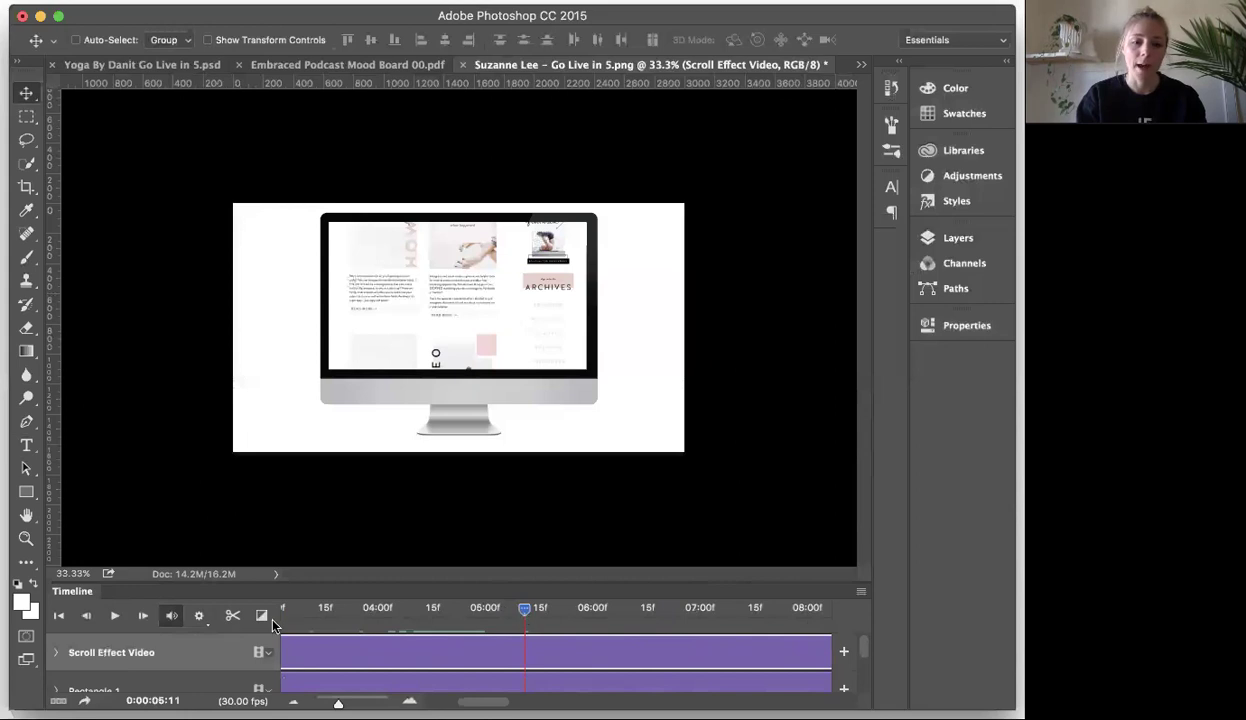
pyautogui.press('space')
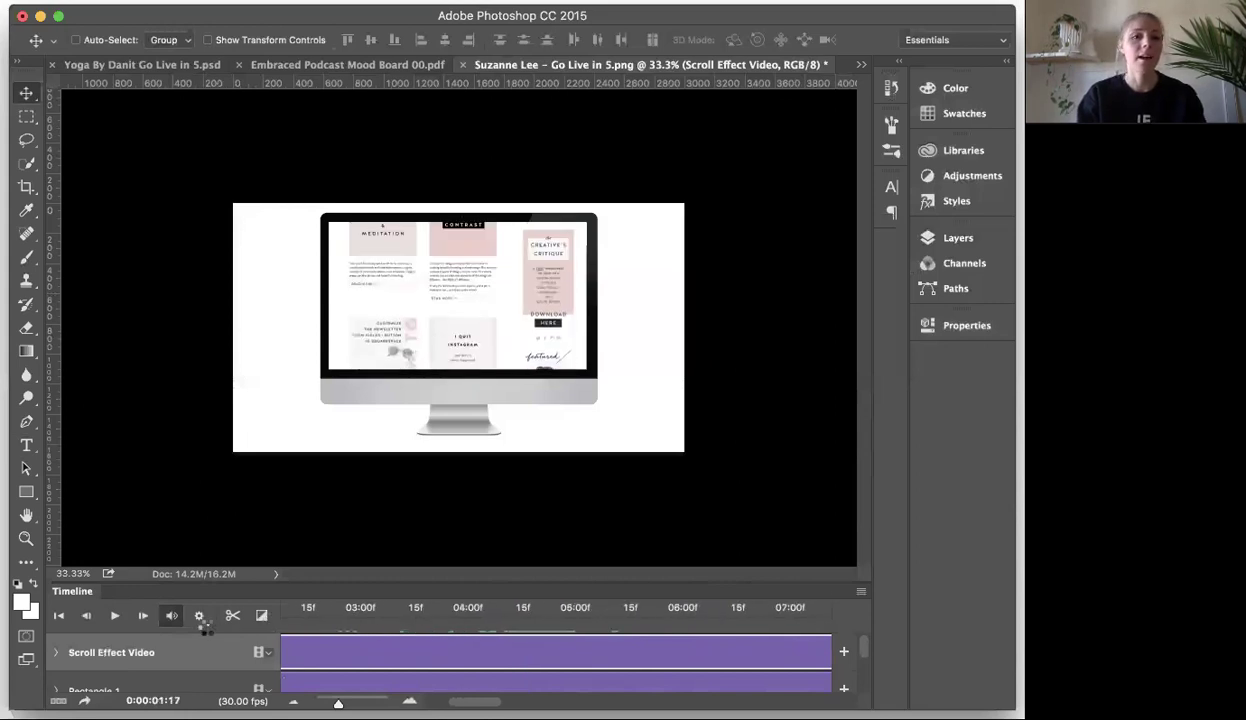
pyautogui.press('Home')
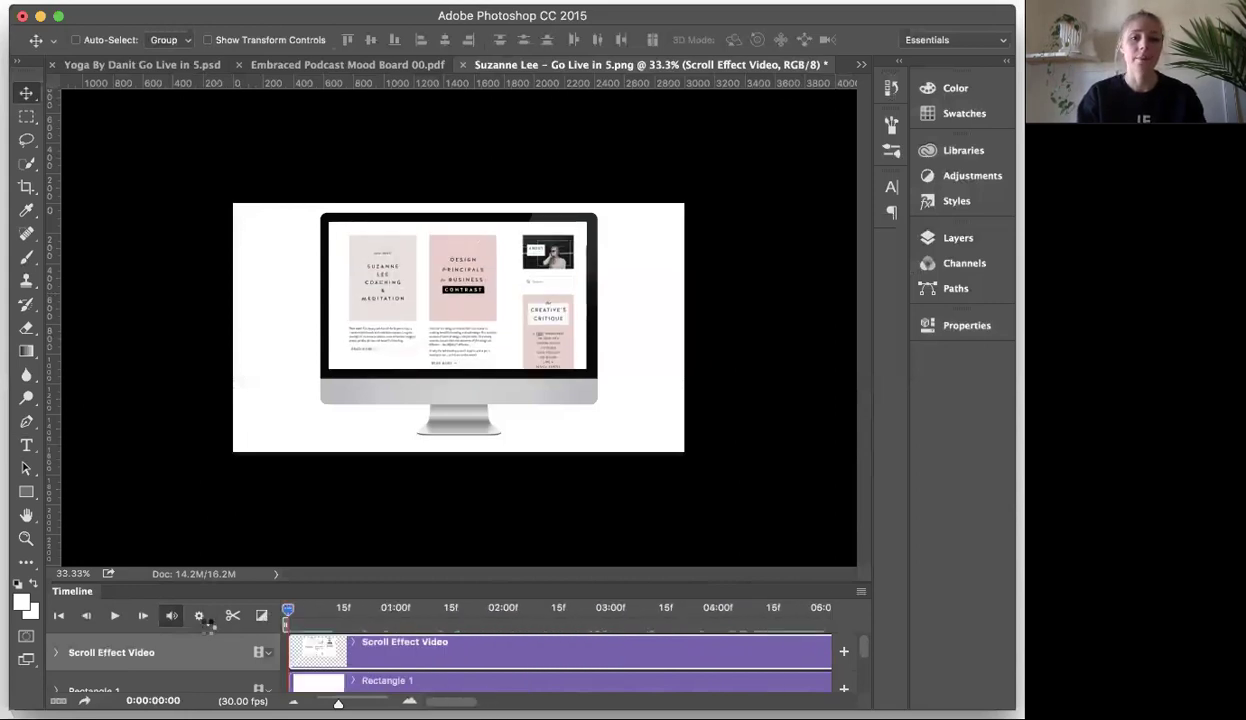
pyautogui.click(115, 616)
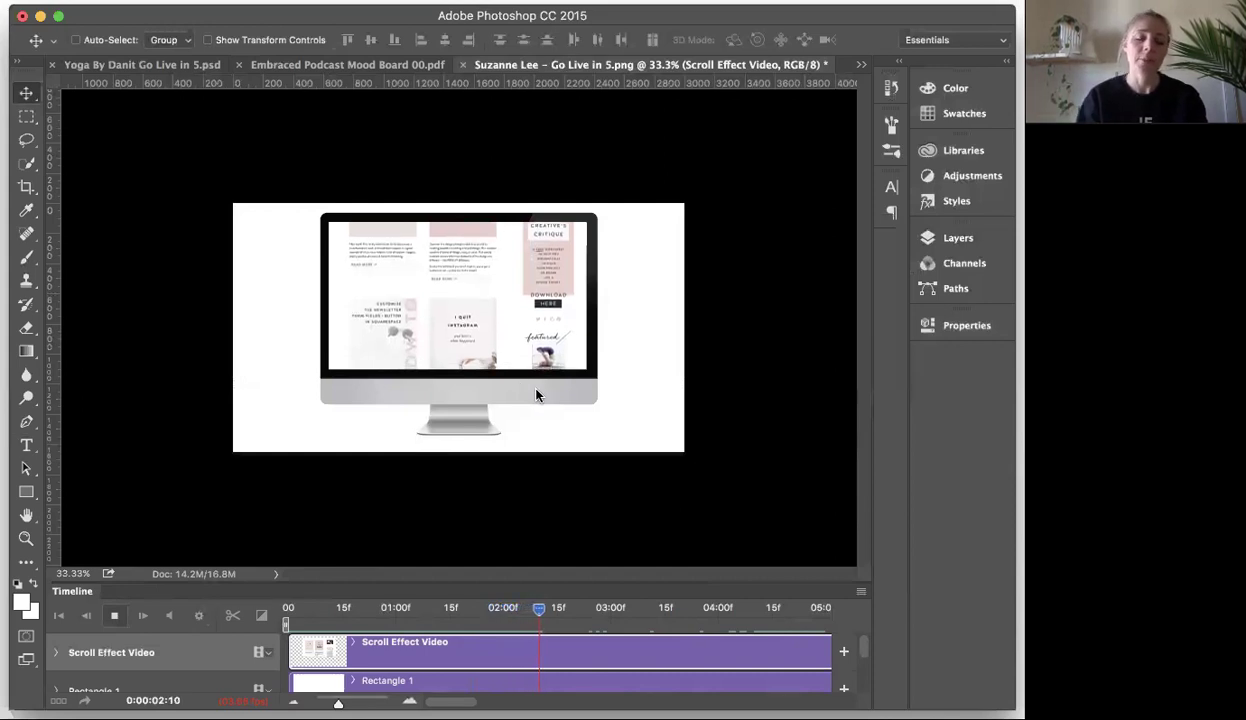
pyautogui.click(114, 618)
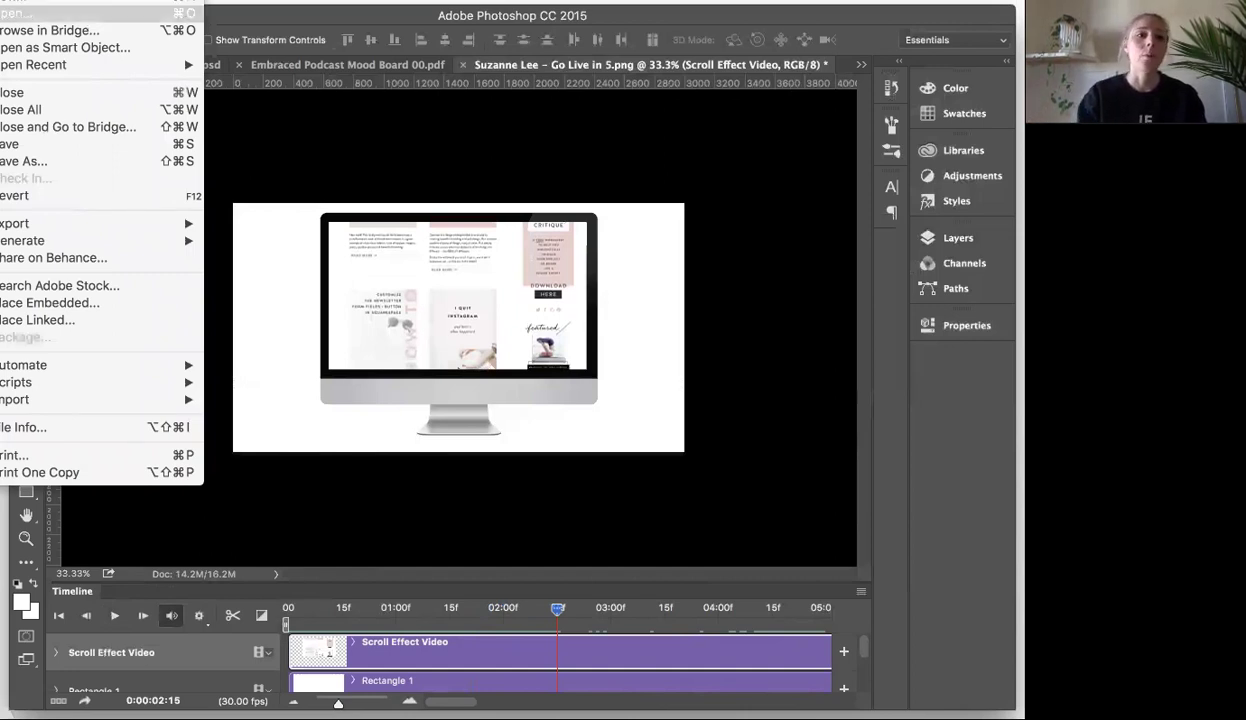
# Render the animation via Render Video as an H.264 MP4 at 1280×720, all frames.
pyautogui.moveTo(61, 233)
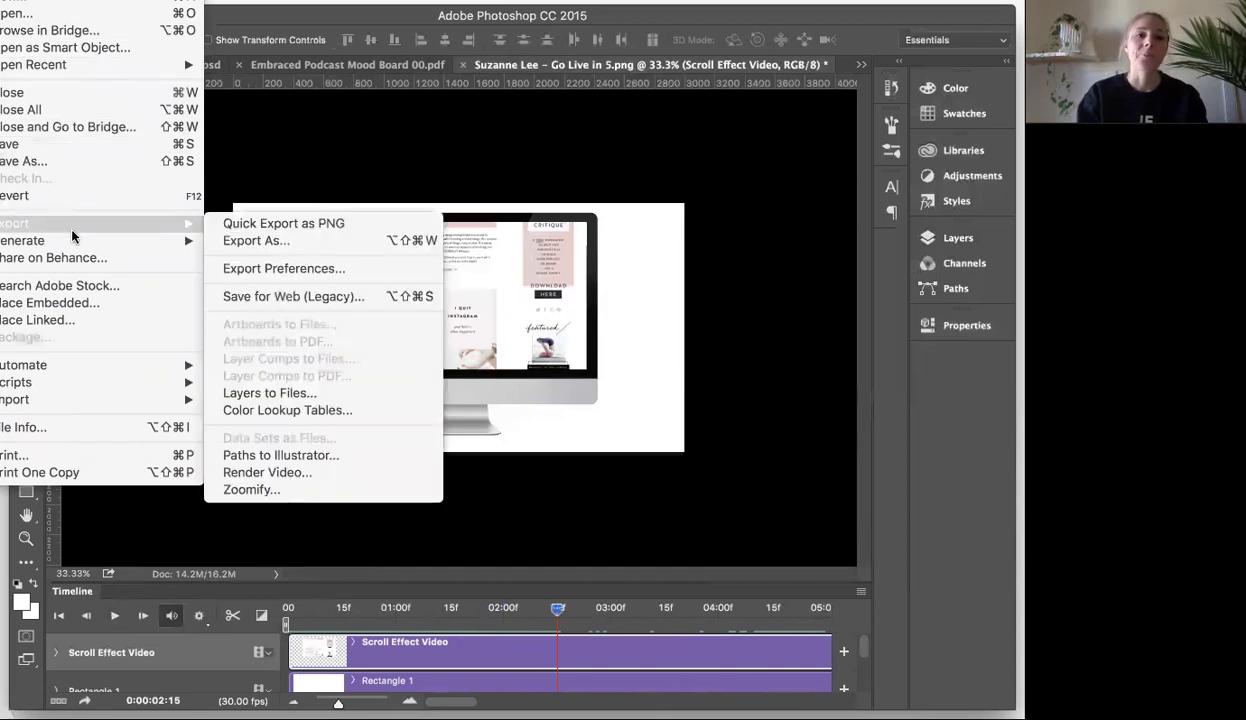
pyautogui.click(310, 479)
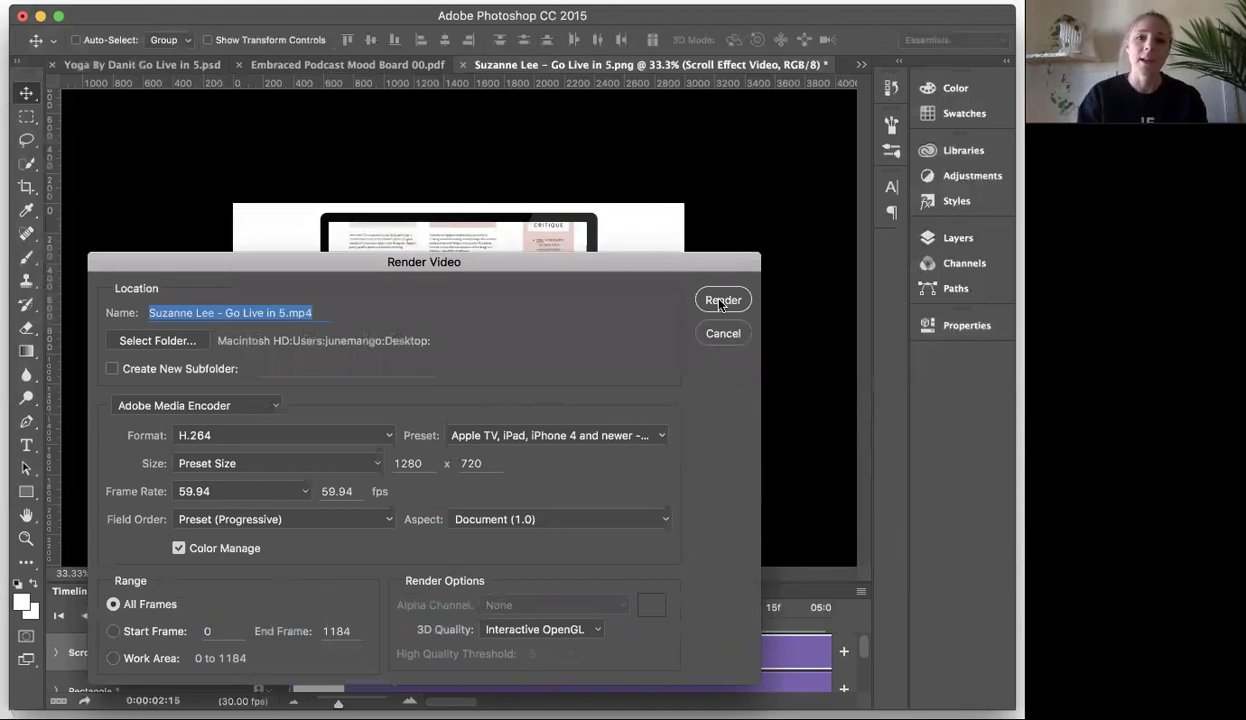
pyautogui.click(721, 301)
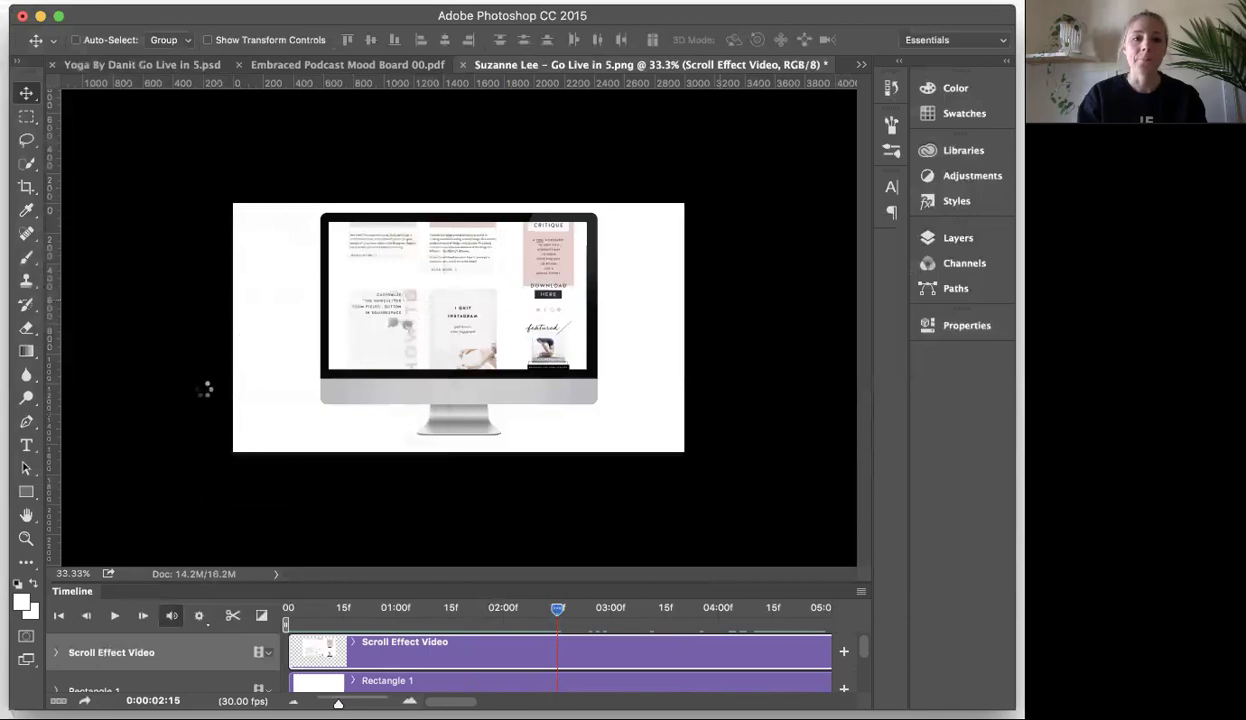